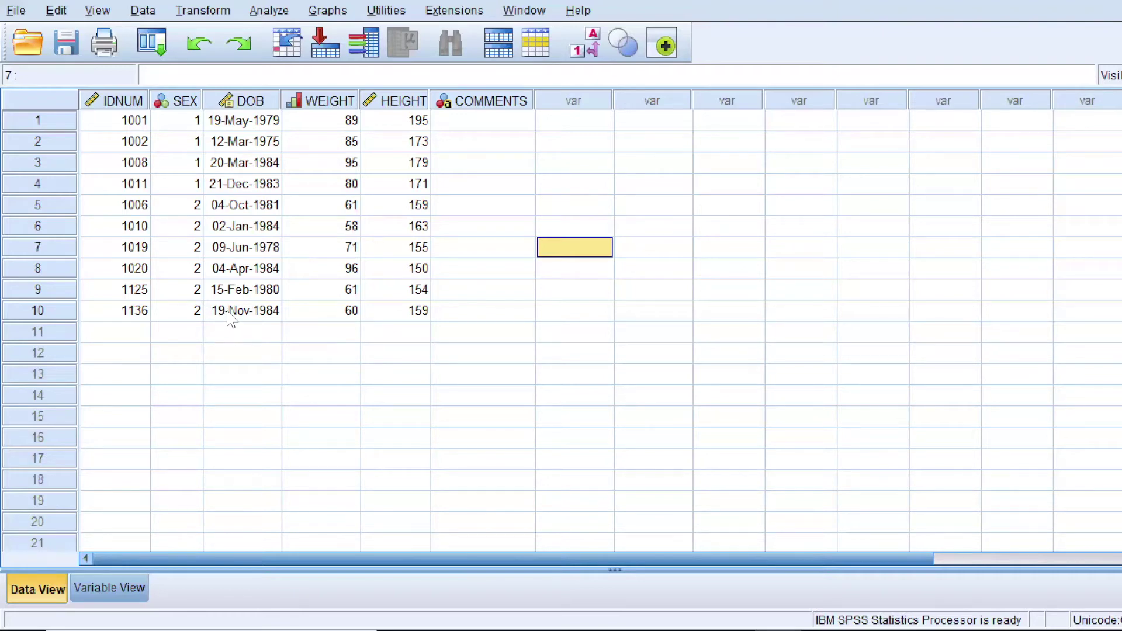
Step: Check the DOB variable's type and date format in its variable definition, and return to the data
click(109, 590)
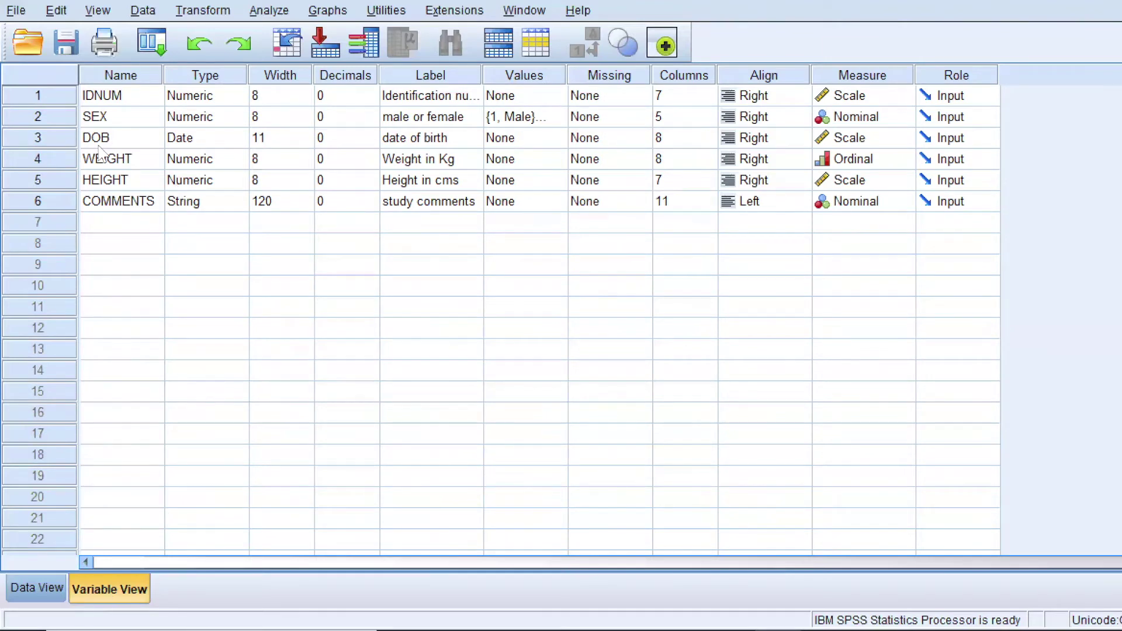
click(156, 144)
click(207, 141)
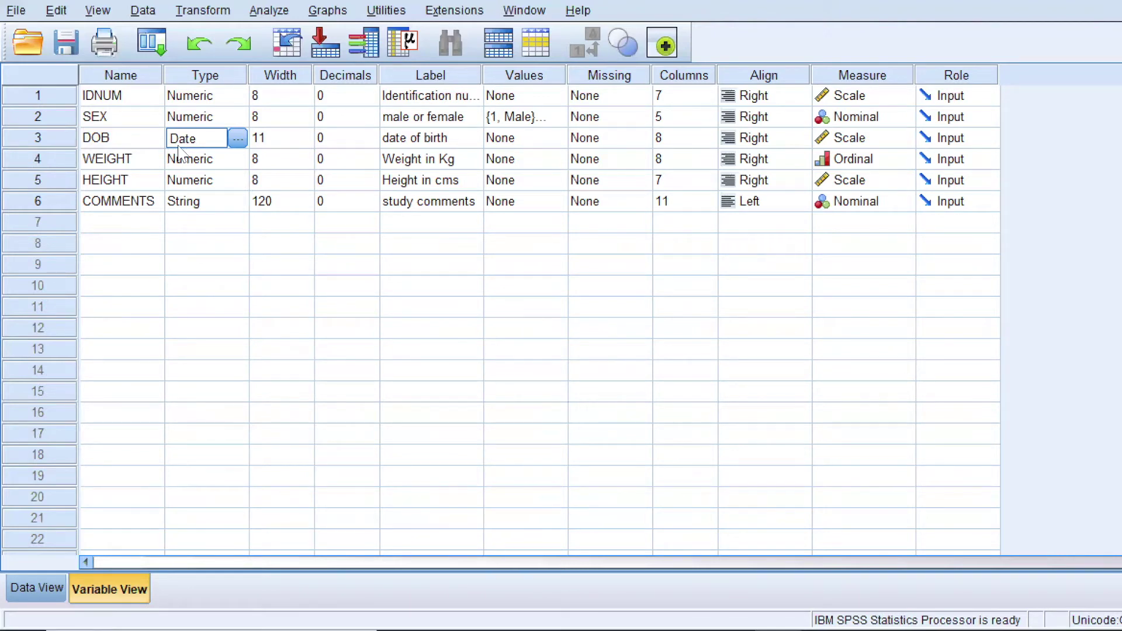
click(241, 143)
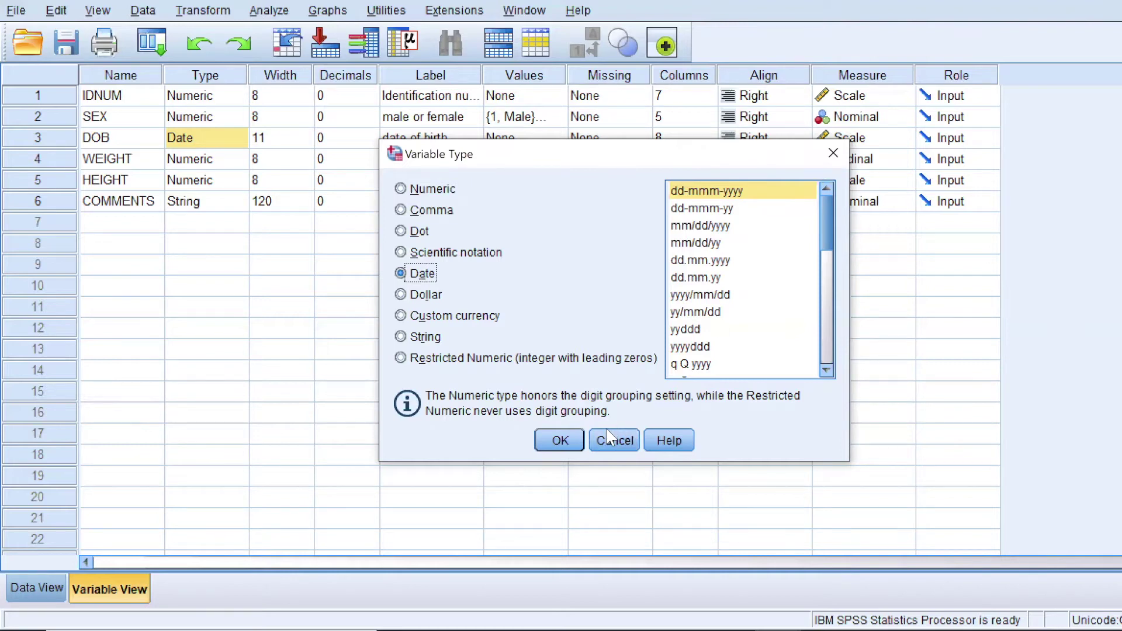
click(575, 443)
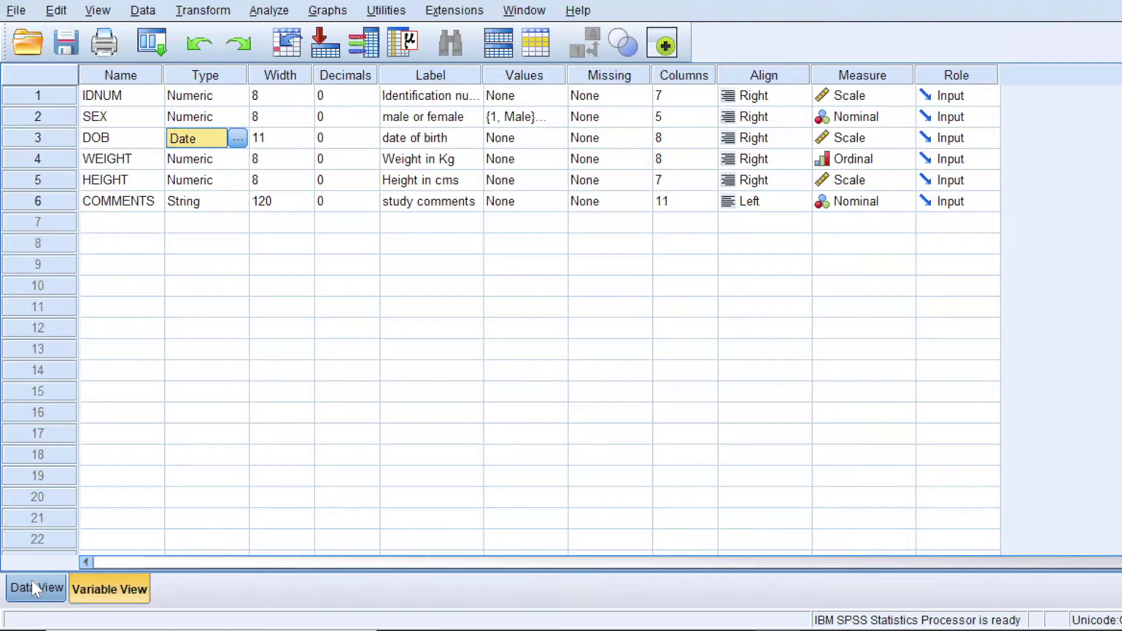
click(15, 589)
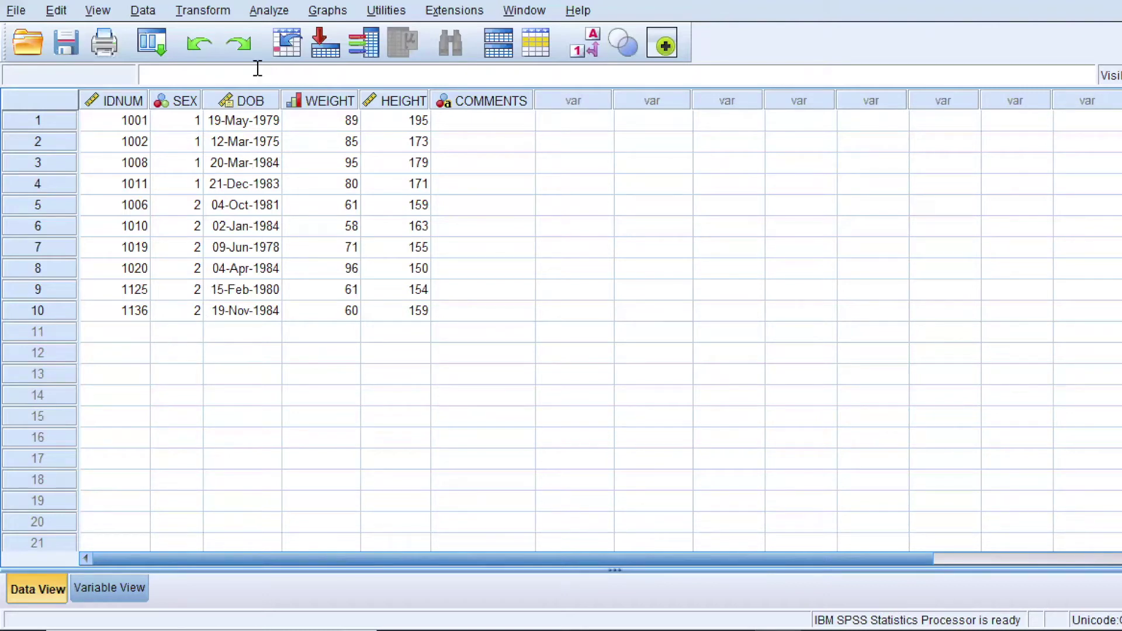
Step: Start a Compute Variable transformation with Age1 as the target variable
click(226, 10)
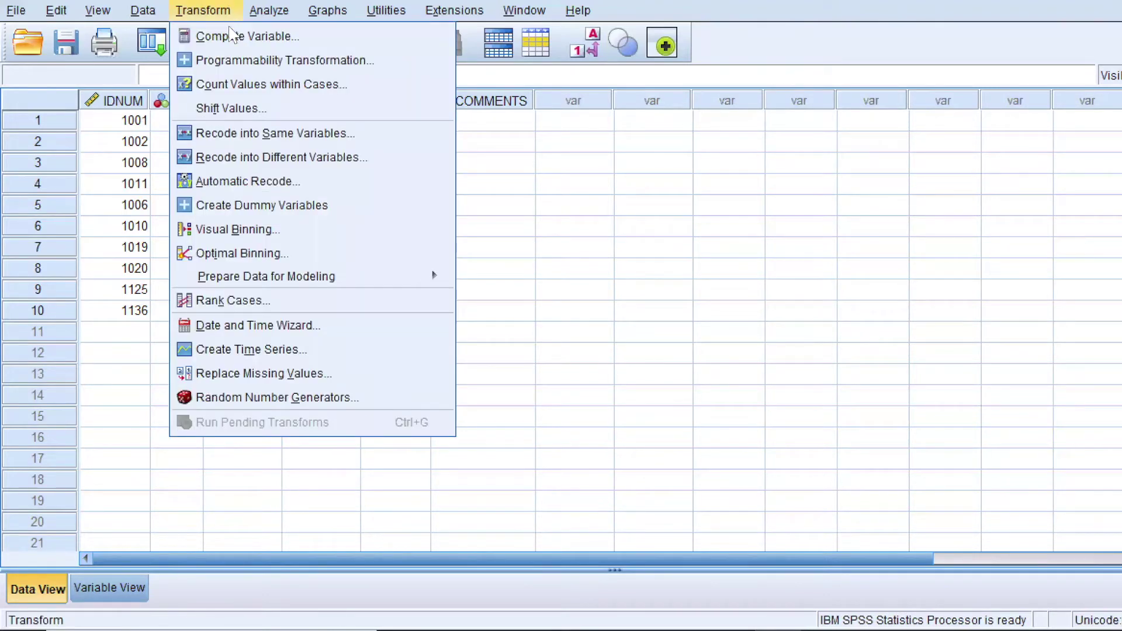
click(236, 38)
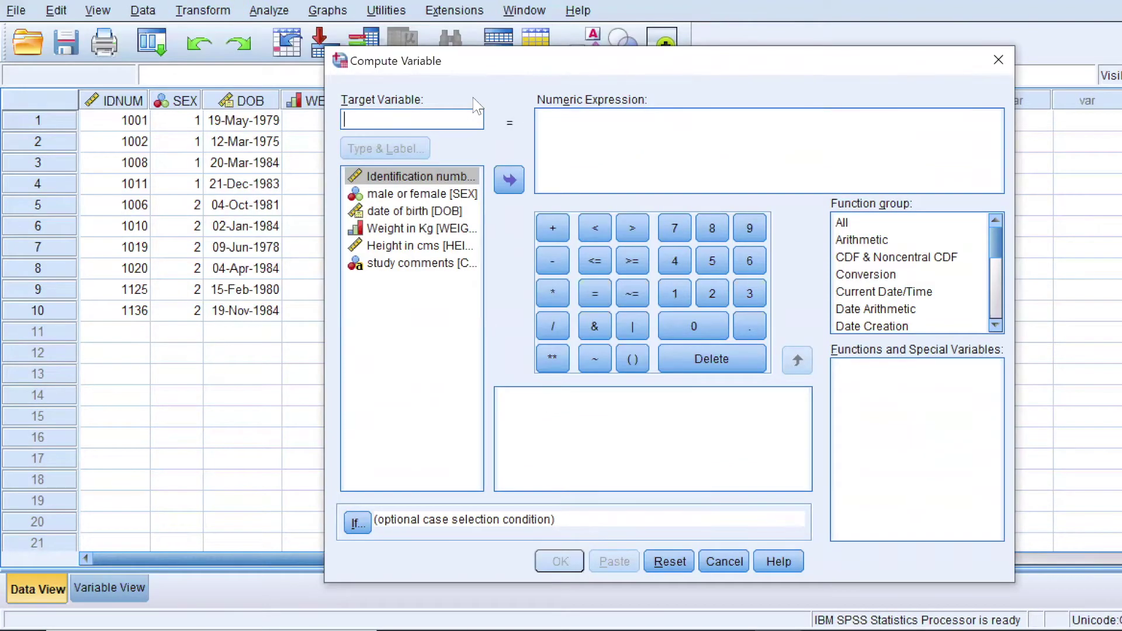
text(Age1)
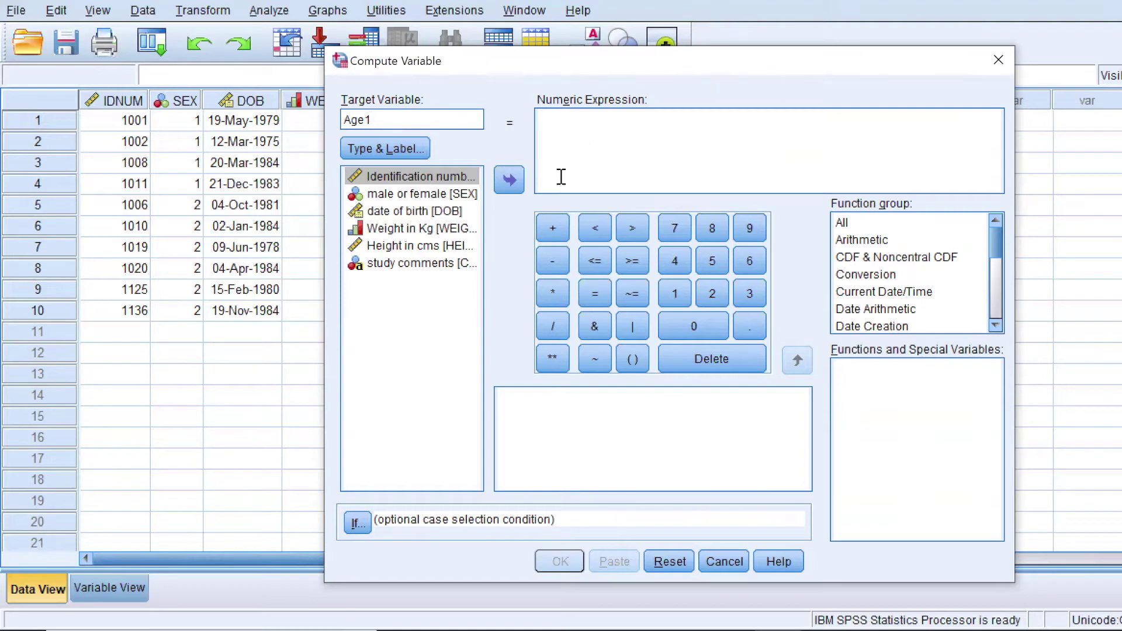
click(554, 152)
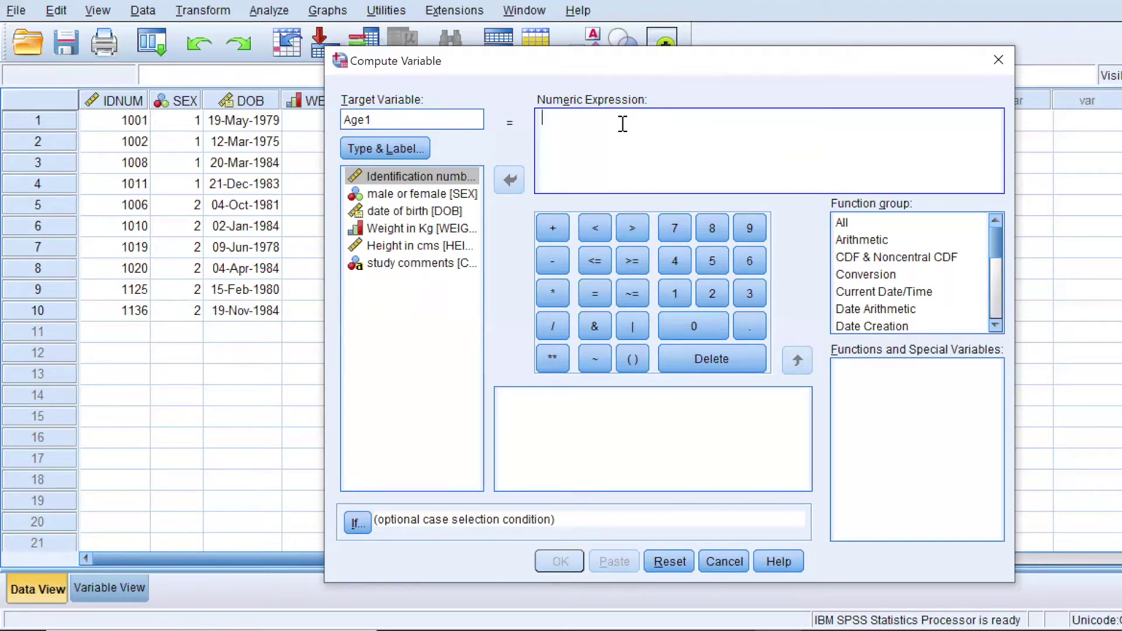
Step: Insert the Date.Dmy function from the Date Creation group into the numeric expression
click(860, 216)
click(870, 327)
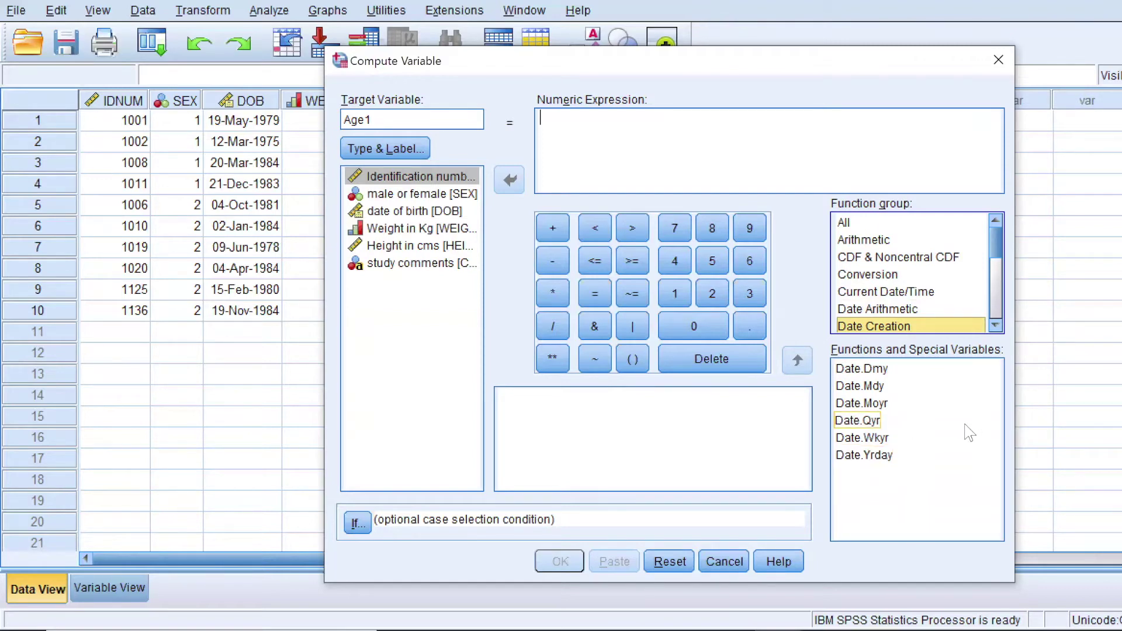
click(876, 369)
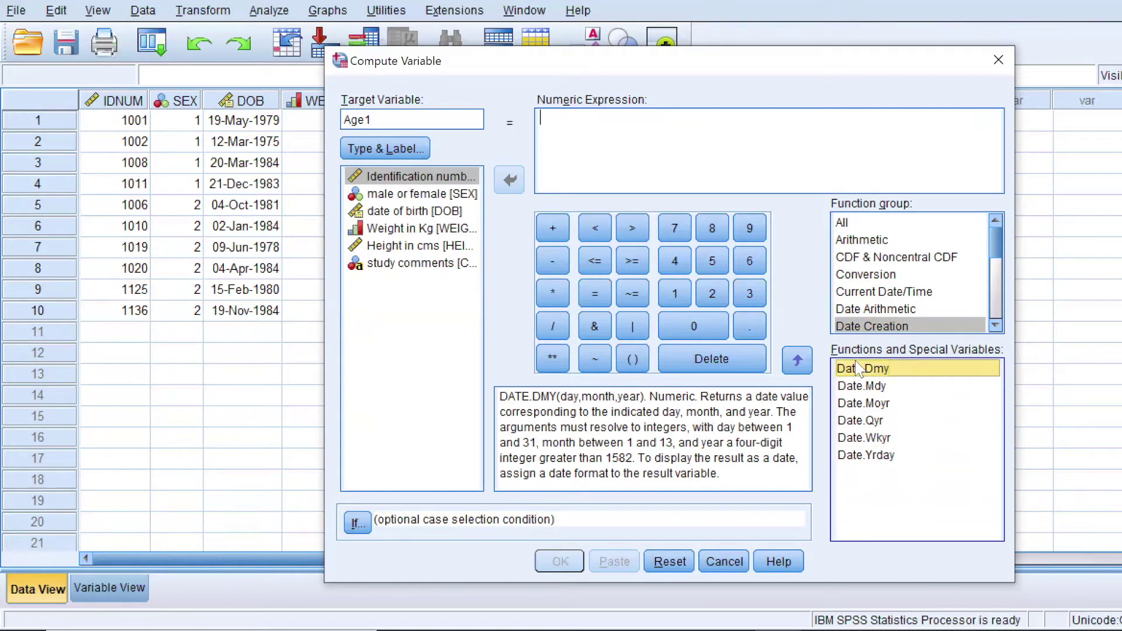
click(842, 329)
click(797, 360)
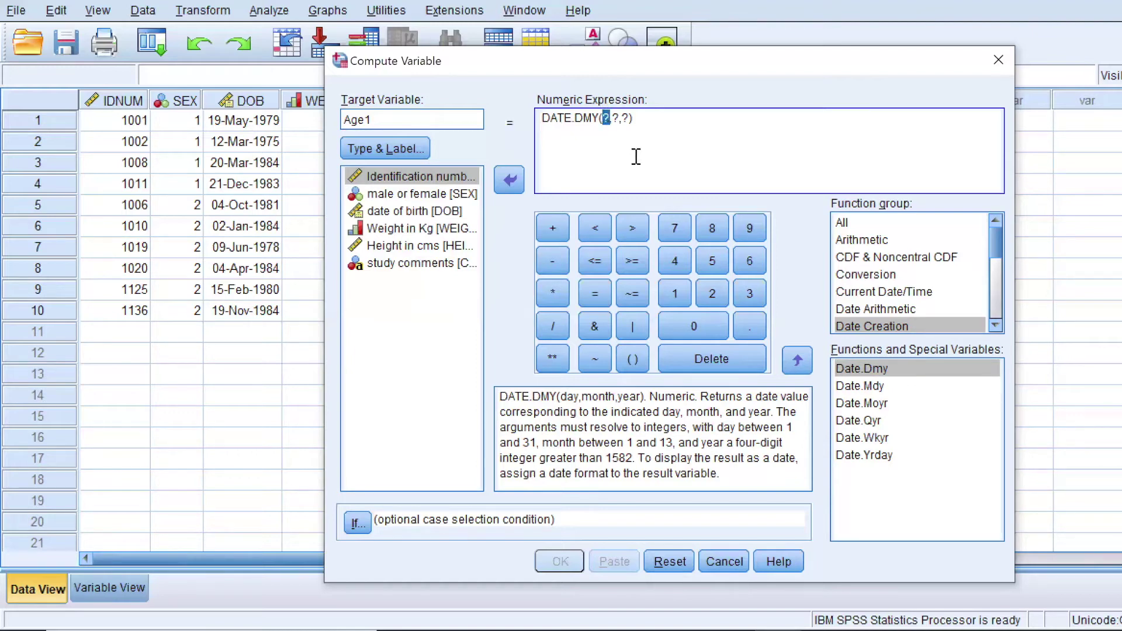
Step: Fill in the DATE.DMY arguments with day 1, month 07 and year 2011
text(1)
double_click(615, 118)
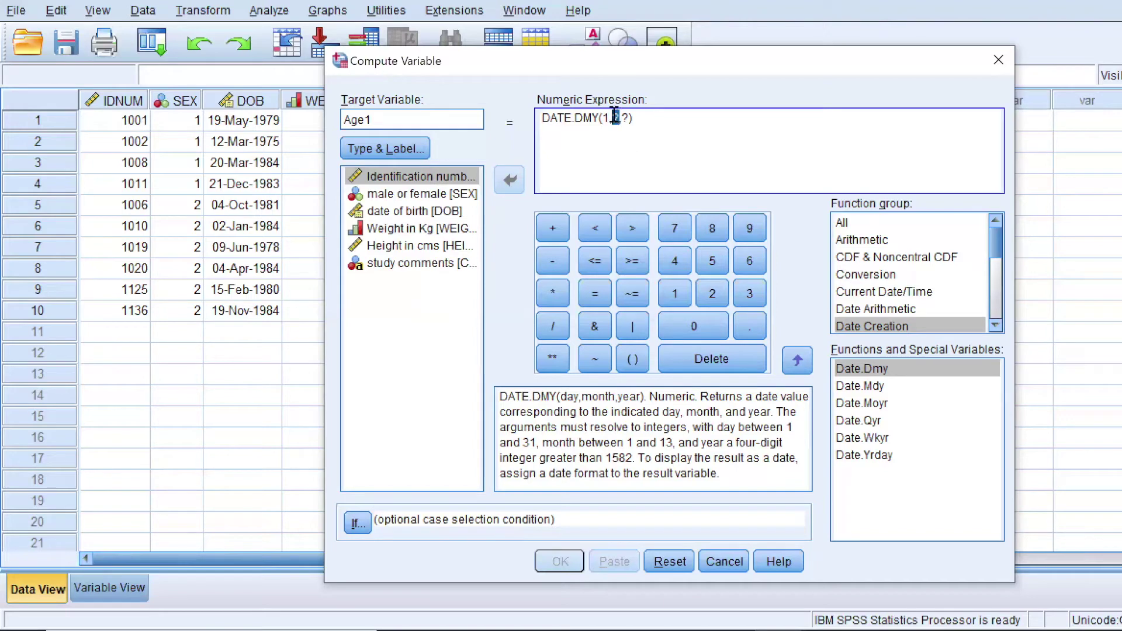
key(BackSpace)
text(07)
double_click(631, 118)
drag(635, 118, 629, 118)
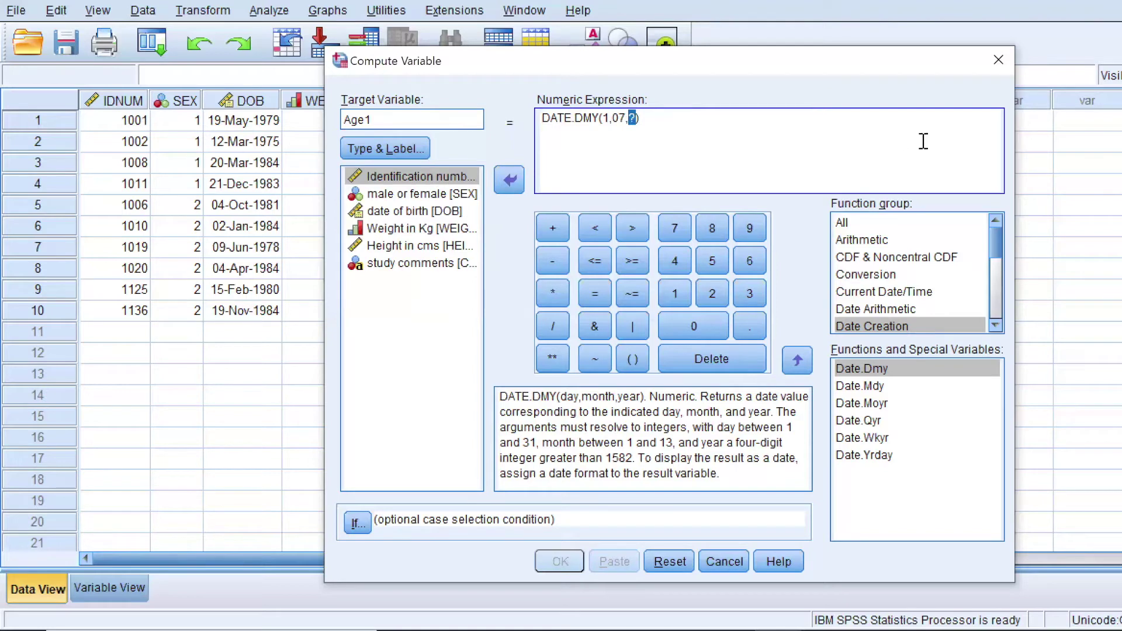
text(2011)
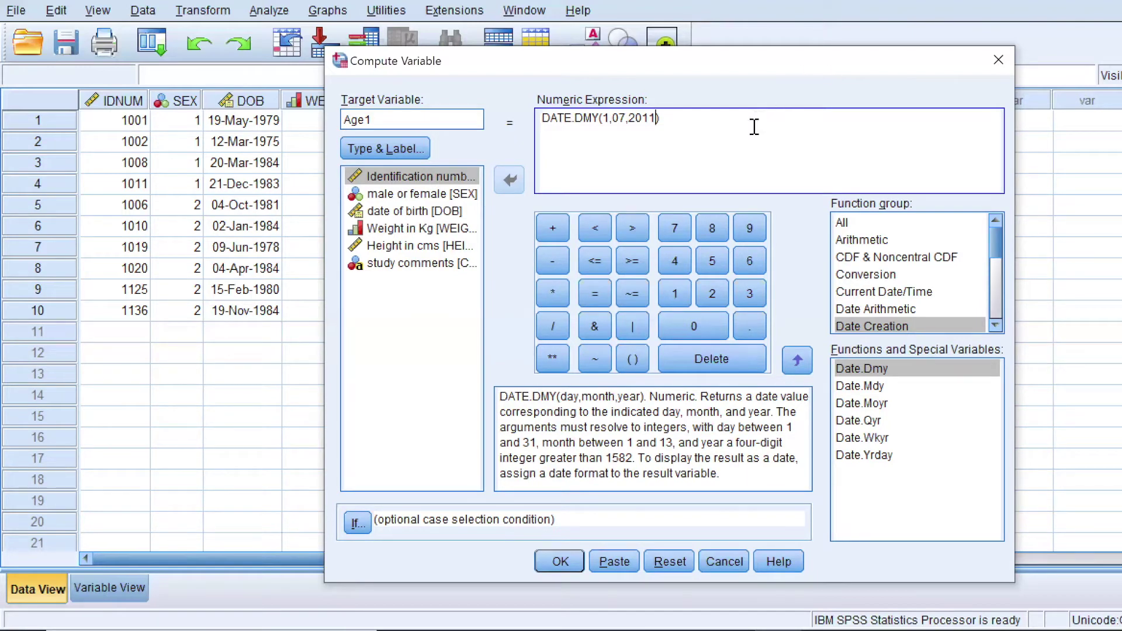
Step: Subtract the DOB variable from the date function and enclose the difference in parentheses
click(542, 118)
text(()
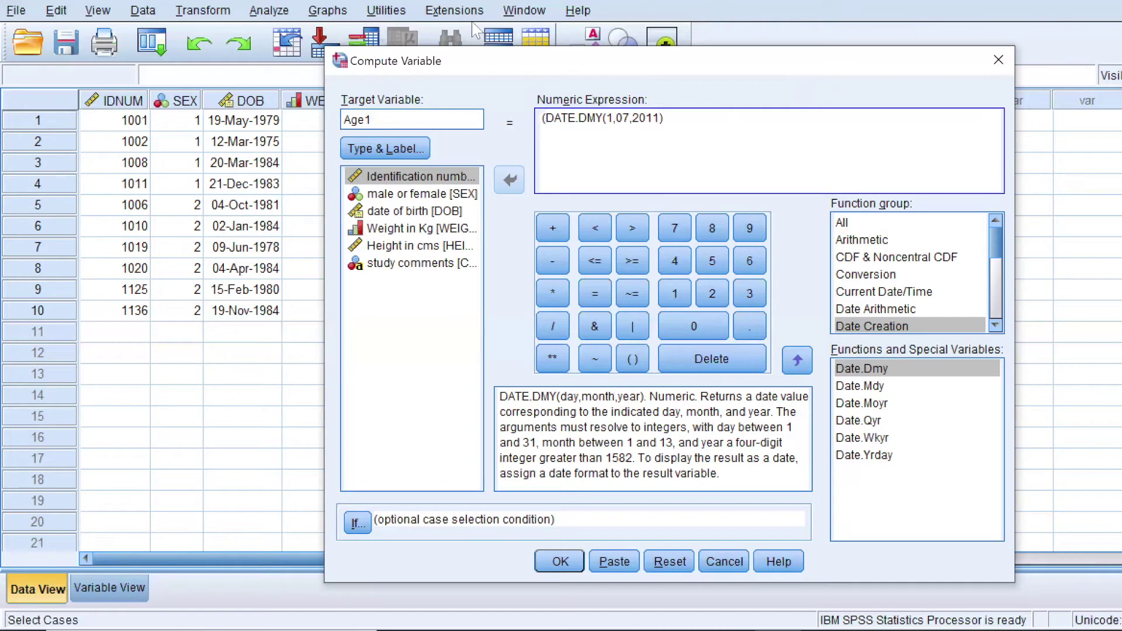
click(692, 120)
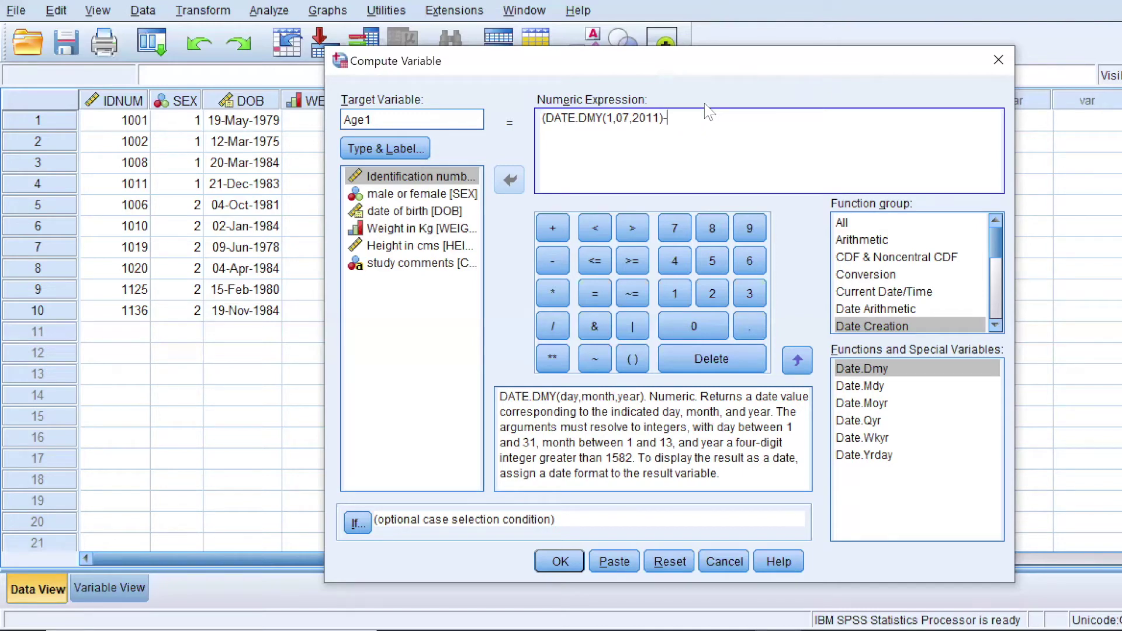
click(407, 211)
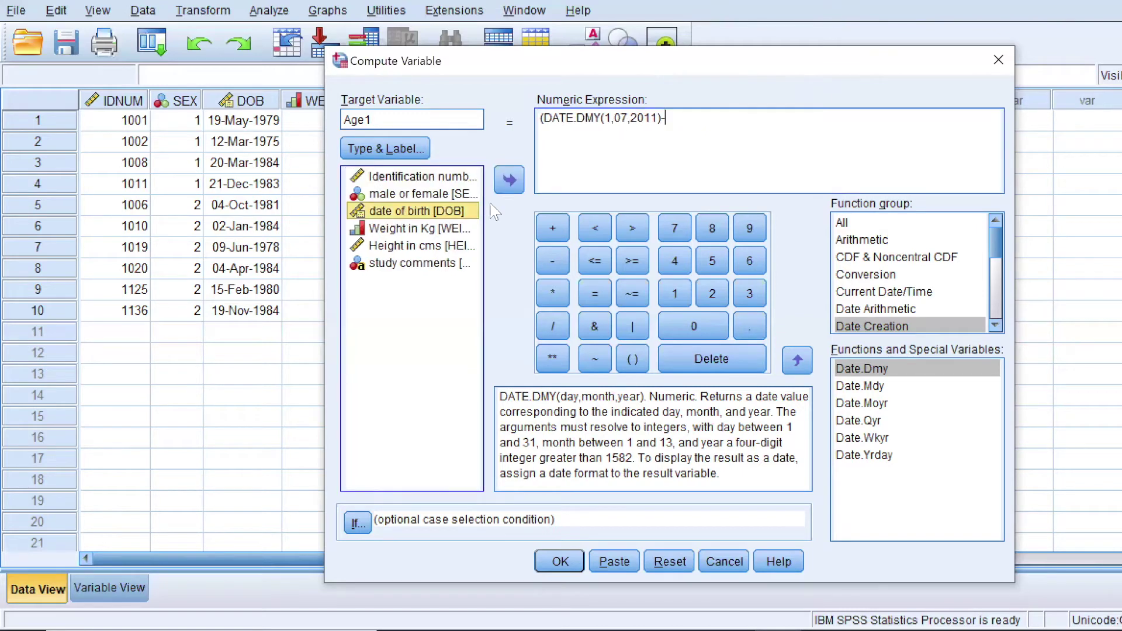
click(503, 185)
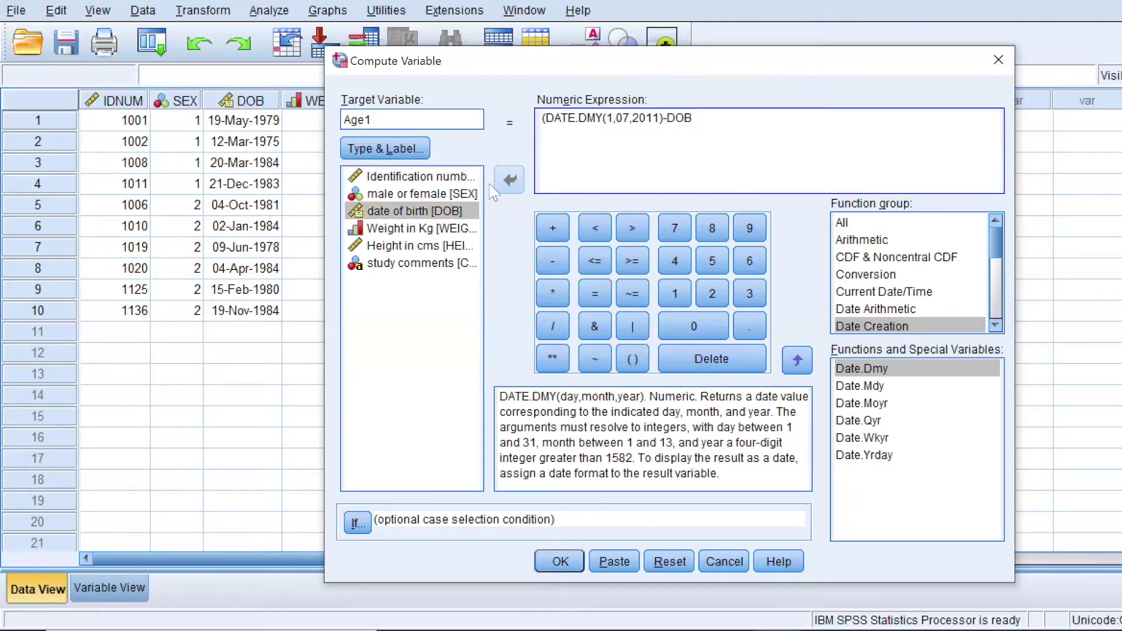
text())
Step: Divide the date difference by (365.25*24*60*60) and run the Age1 computation
text(/(365.25*24*60)
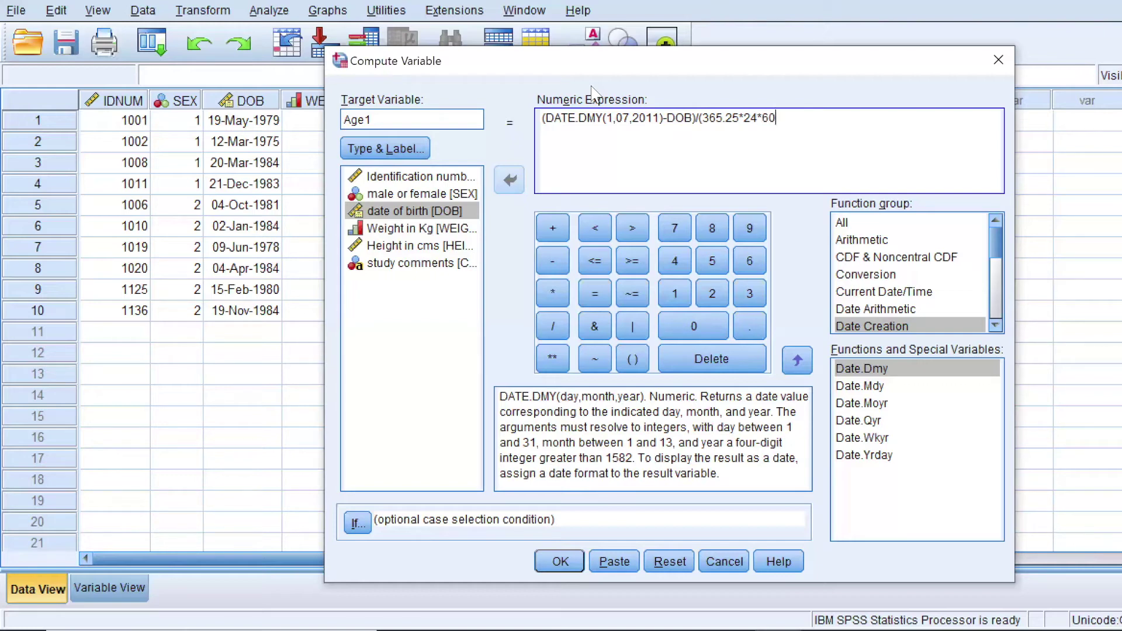
text(*60))
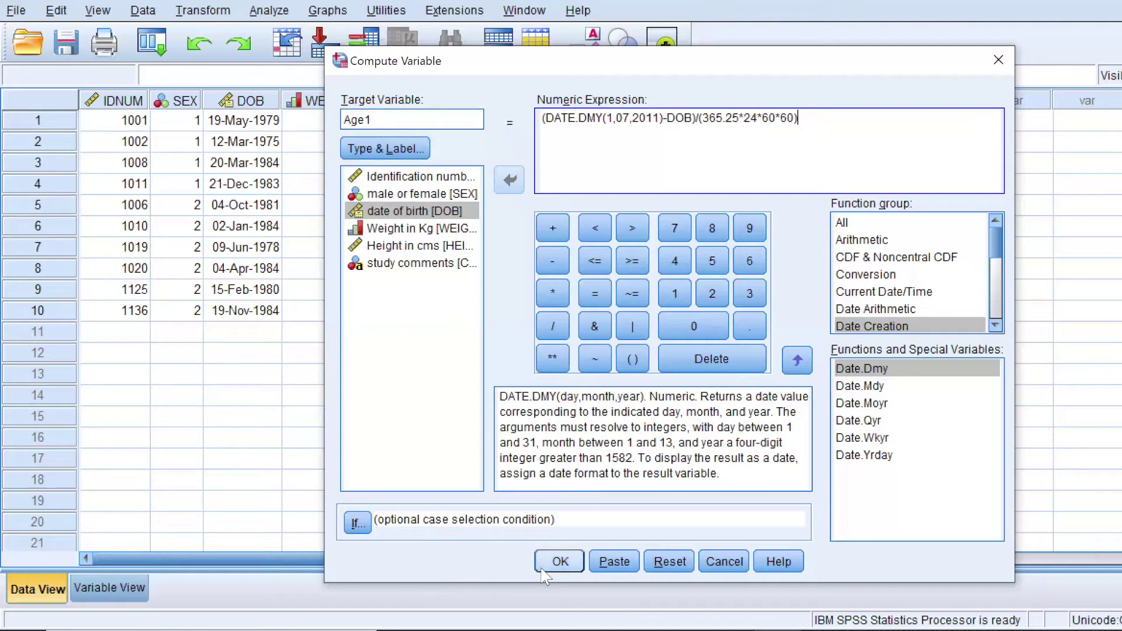
click(558, 563)
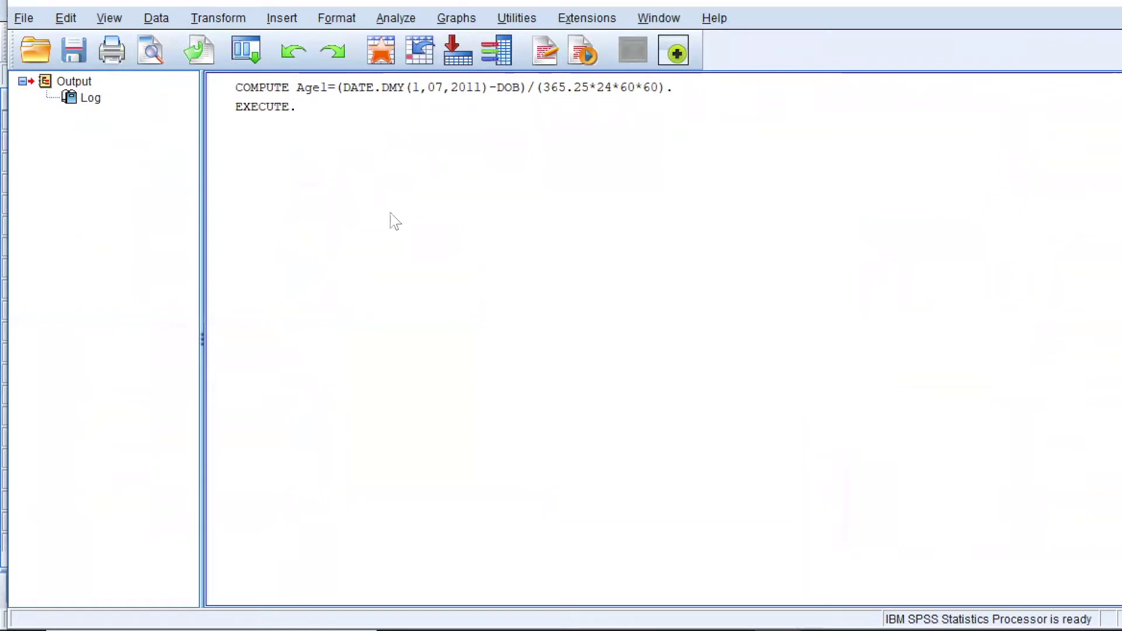
Step: Review the logged COMPUTE syntax in the output and return to the dataset to see the Age1 values
click(287, 107)
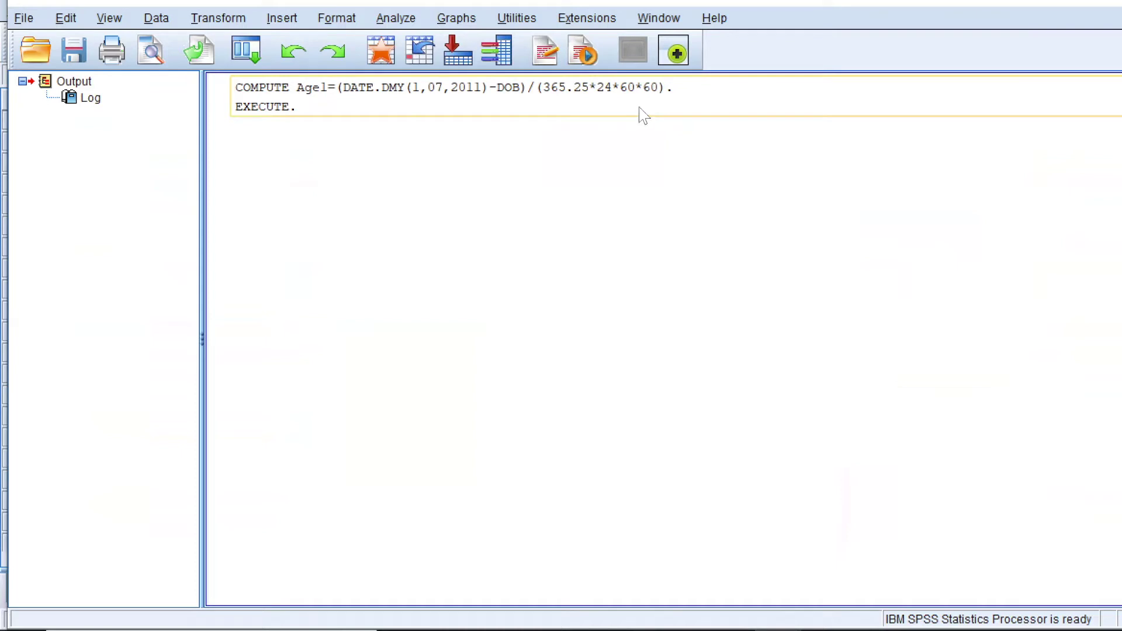
click(619, 135)
click(273, 115)
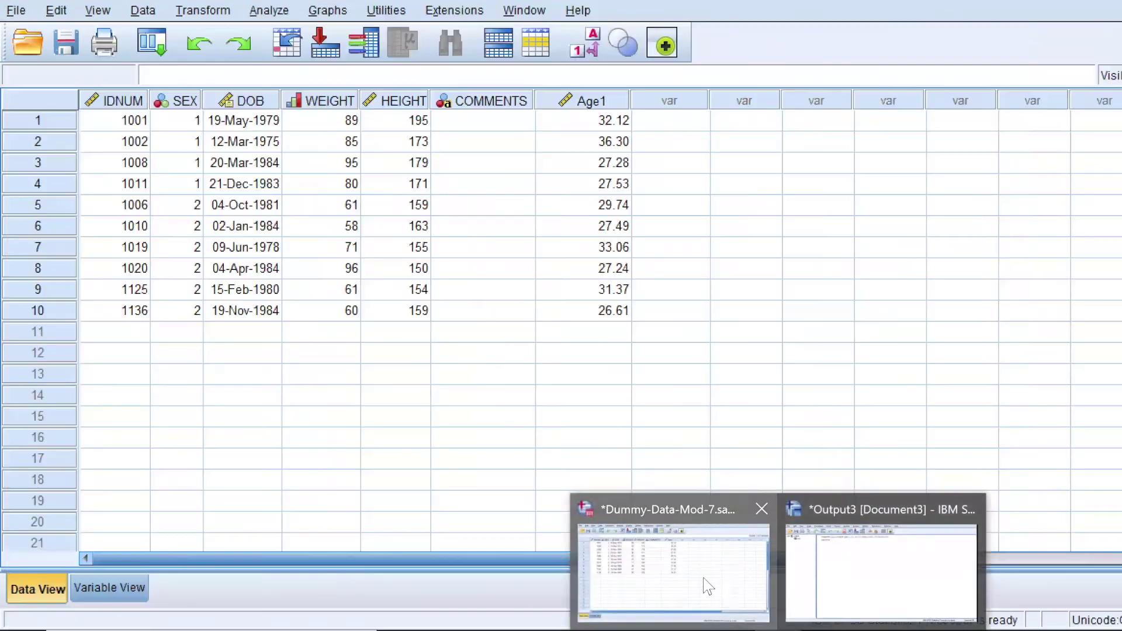
click(703, 577)
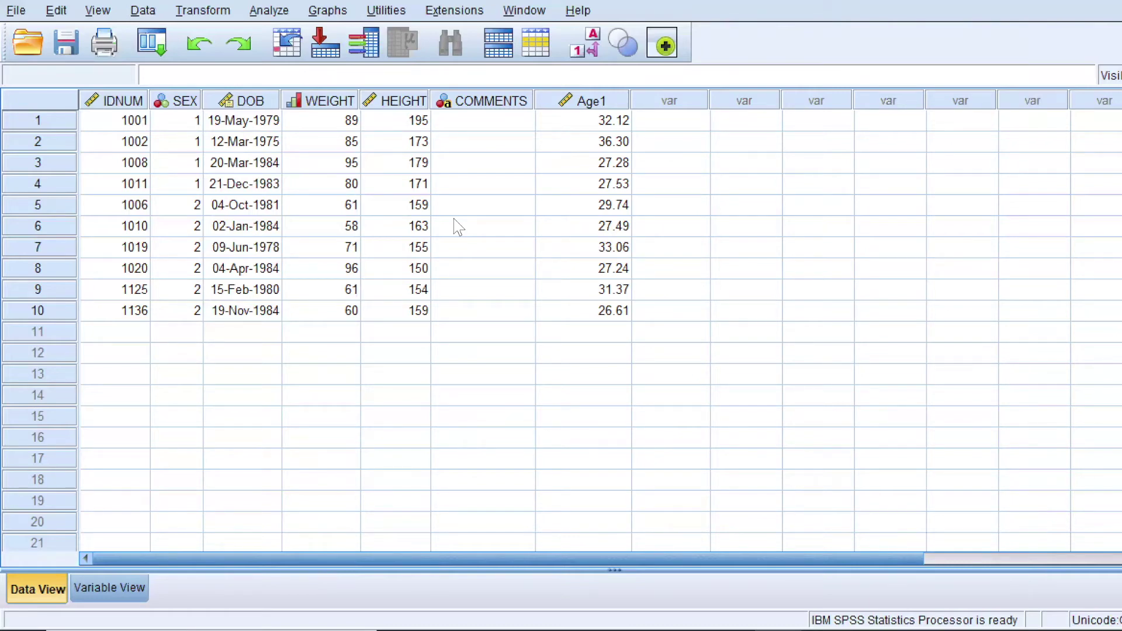
Step: Set the label of the Age1 variable to "Age using method 1" in its variable definition
click(124, 590)
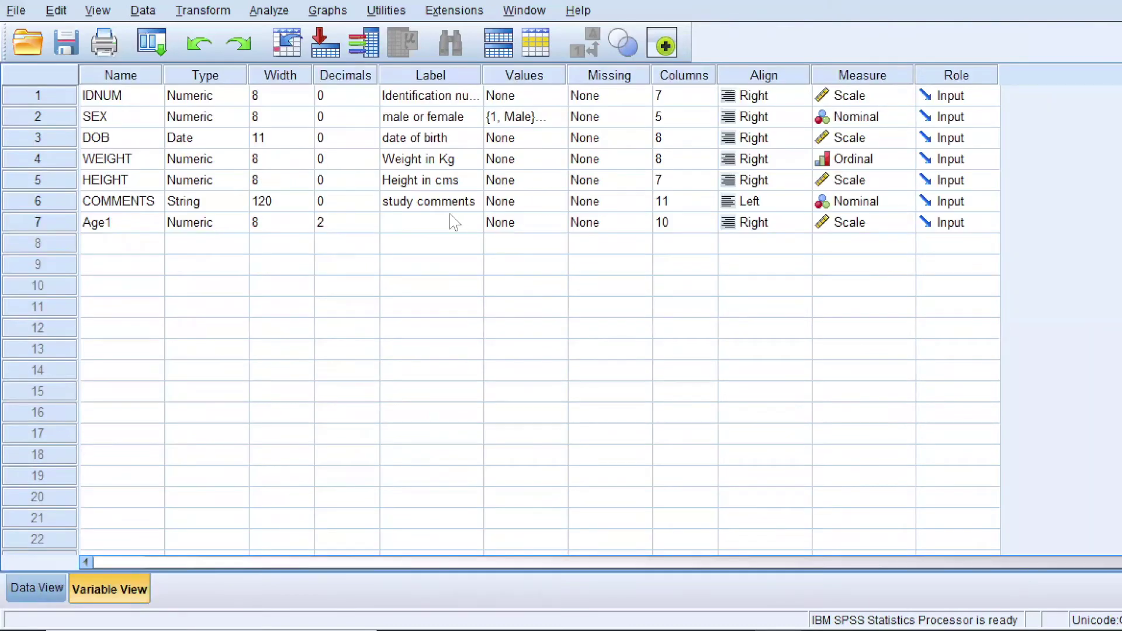
click(474, 228)
text(Age)
text( using met)
text(hod 1)
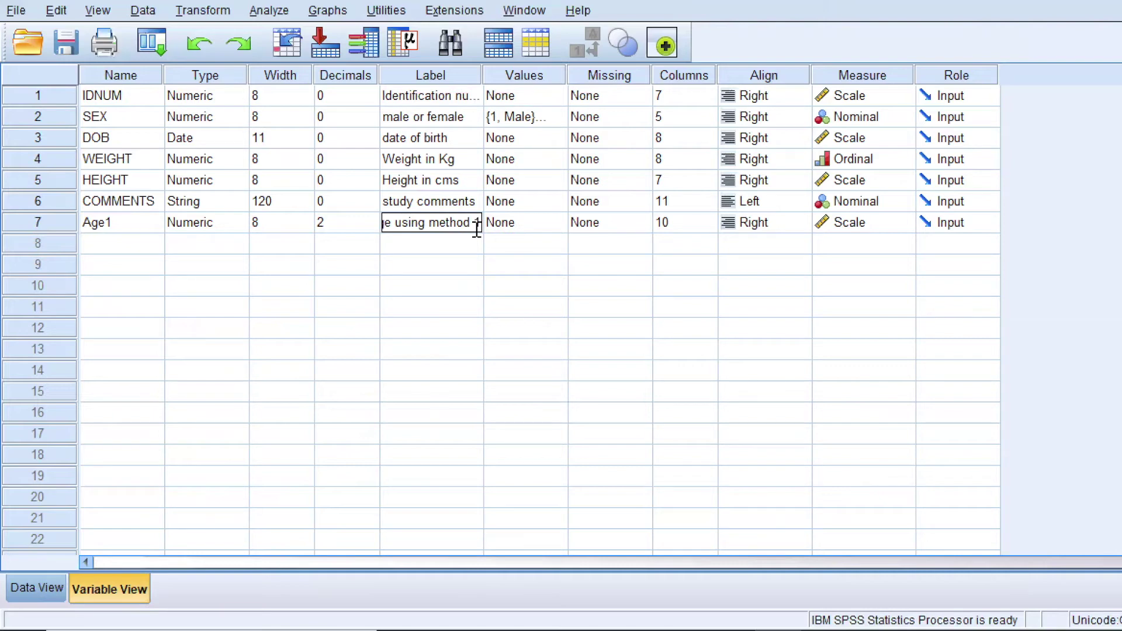
click(431, 264)
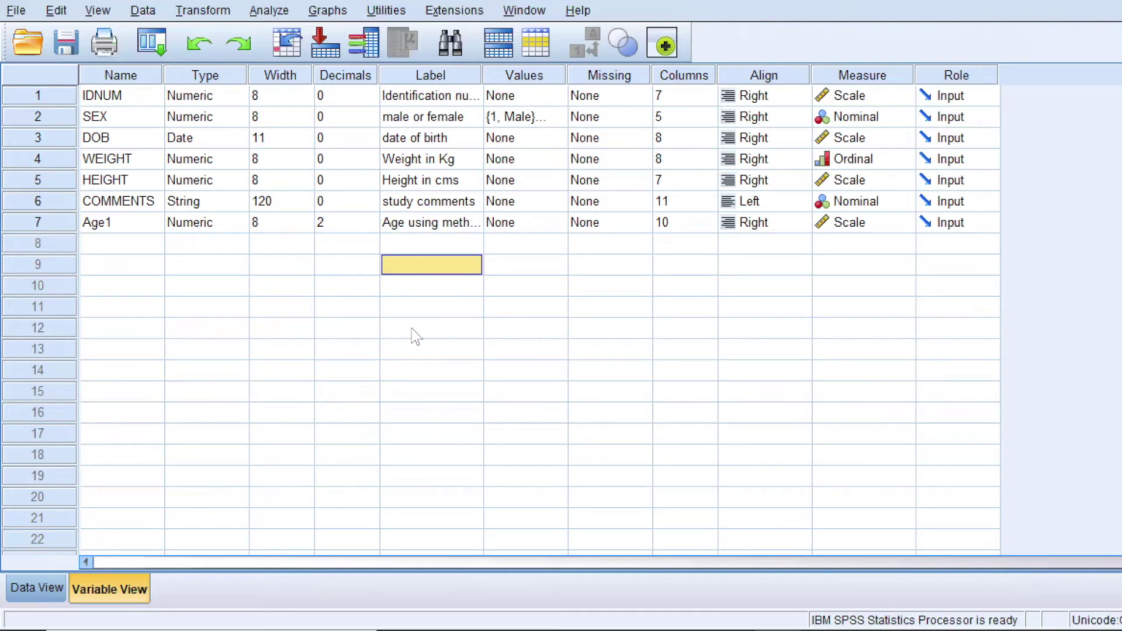
Step: Start a new Compute Variable transformation from the data, clear the previous settings and name the target variable Age2
click(32, 588)
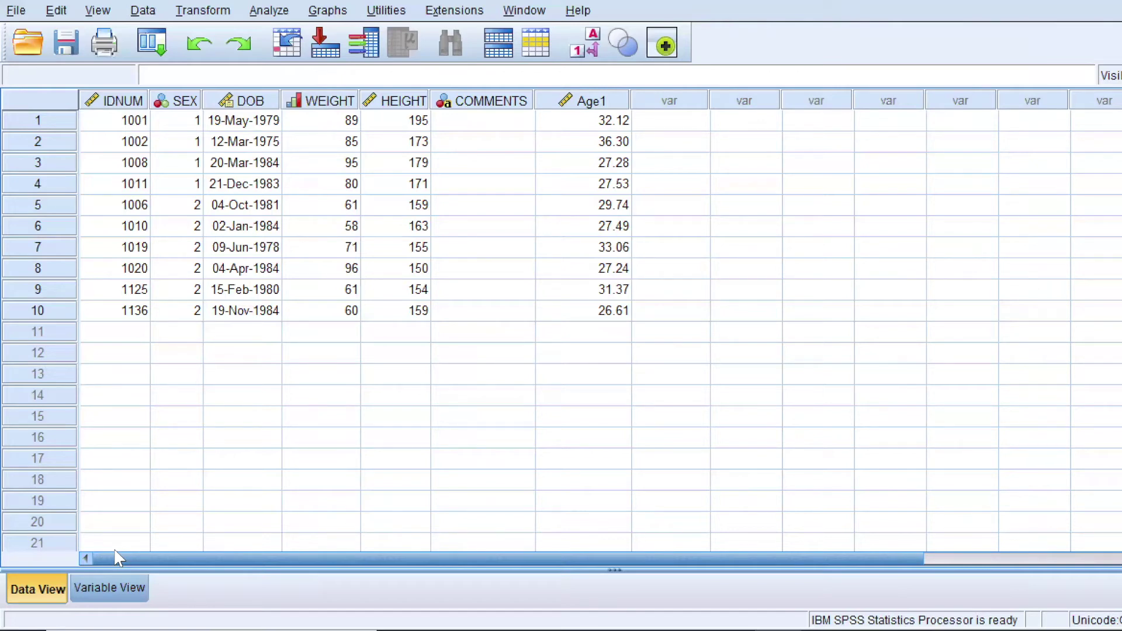
click(193, 12)
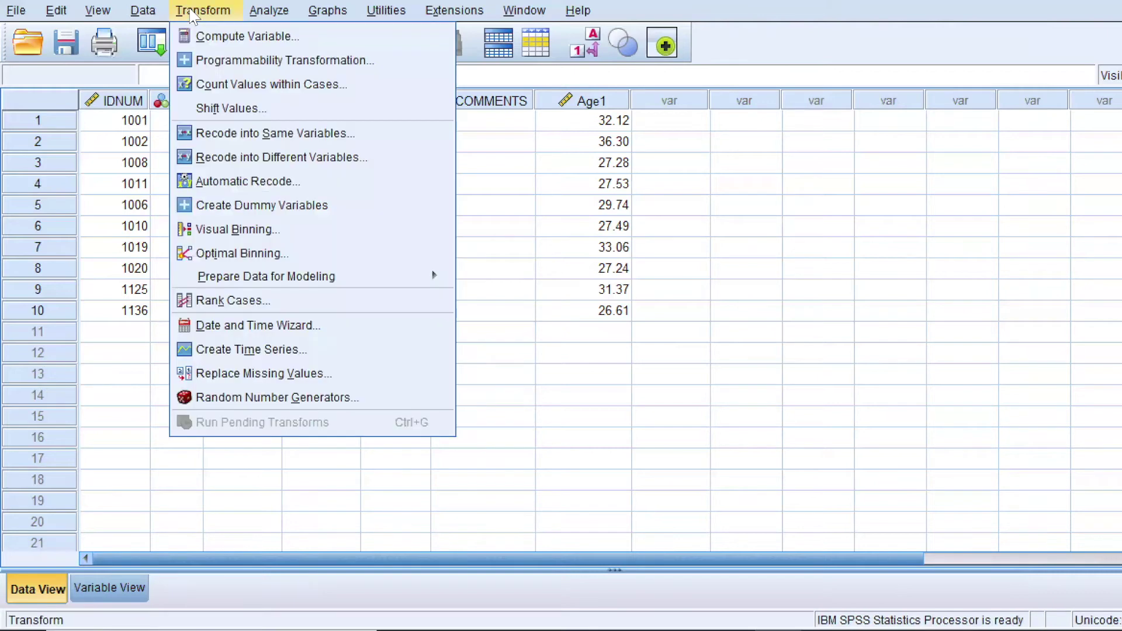
click(206, 37)
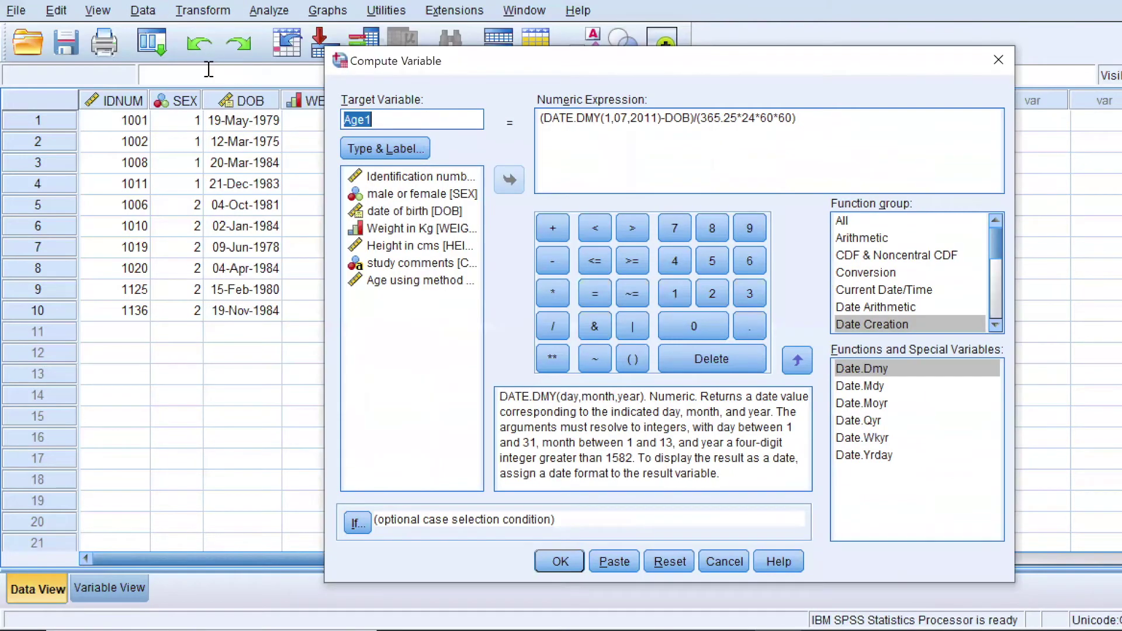
click(665, 568)
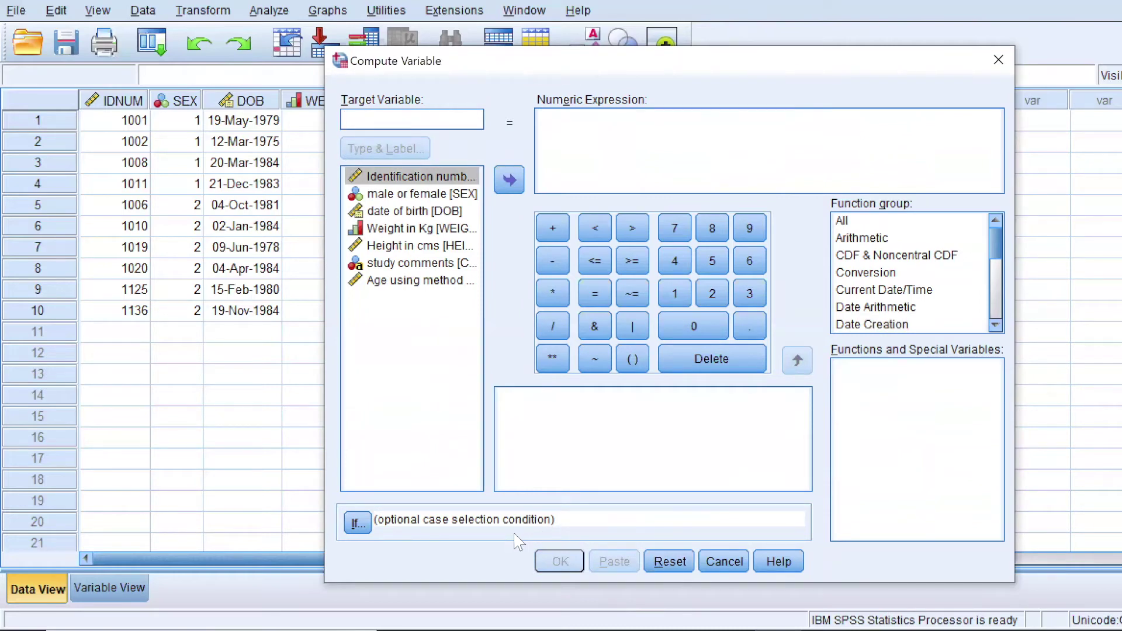
text(Age2)
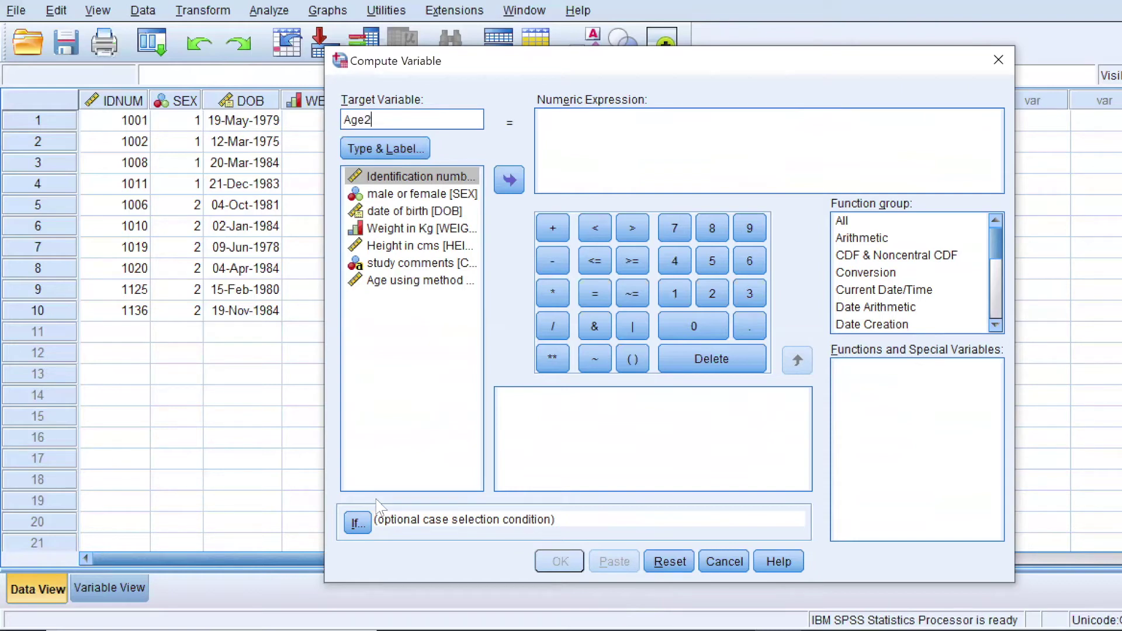
Step: Give the target variable Age2 the label "Age using method 2" and keep its type numeric
click(379, 153)
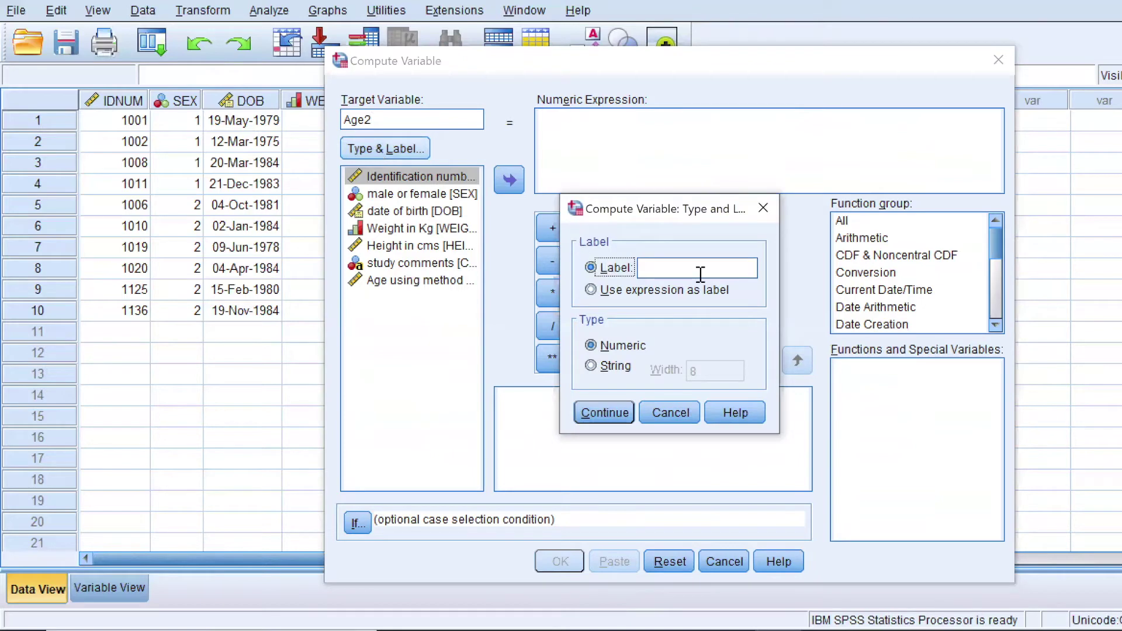
text(Age)
text(using method 2)
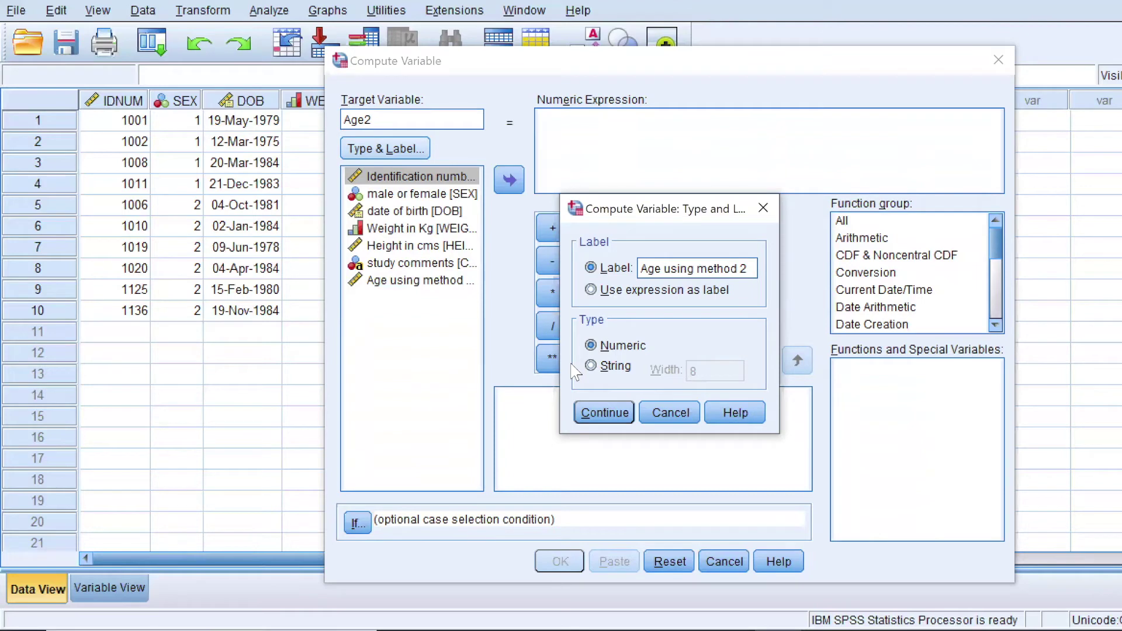
click(605, 413)
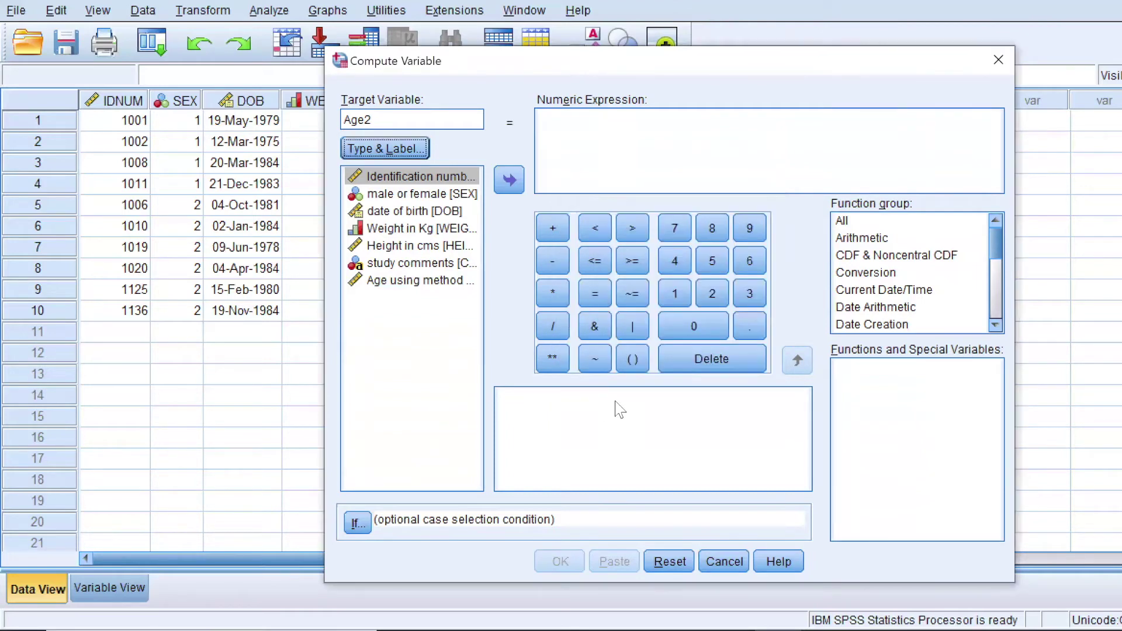
Step: Insert the Date.Dmy date creation function into the numeric expression with day 1, month 7 and year 2011
click(615, 163)
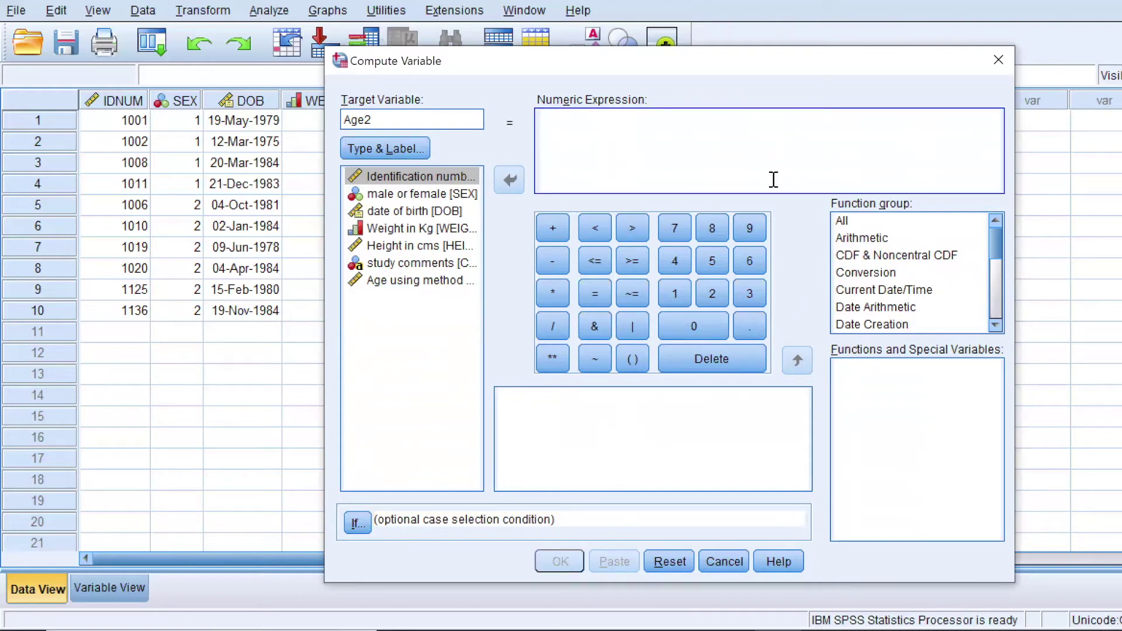
click(877, 327)
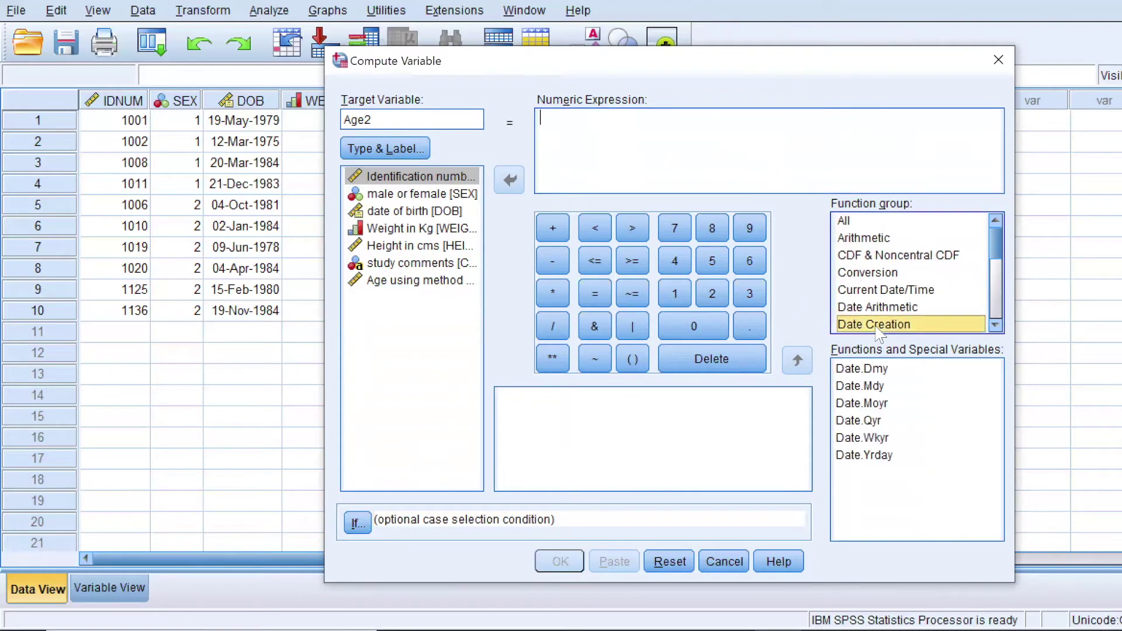
click(862, 369)
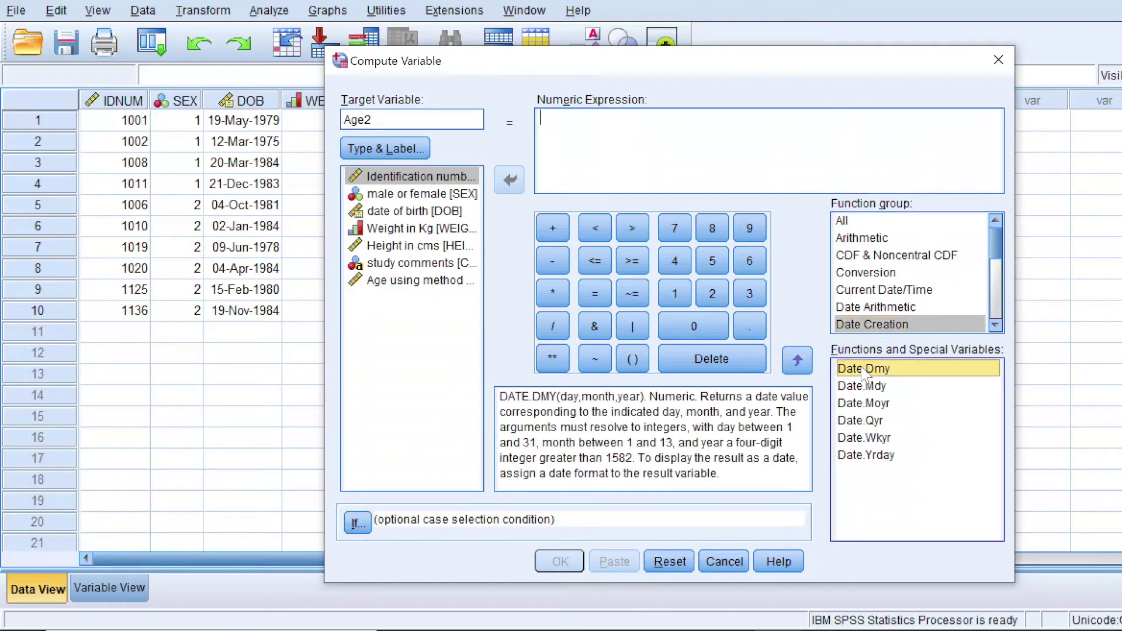
click(798, 360)
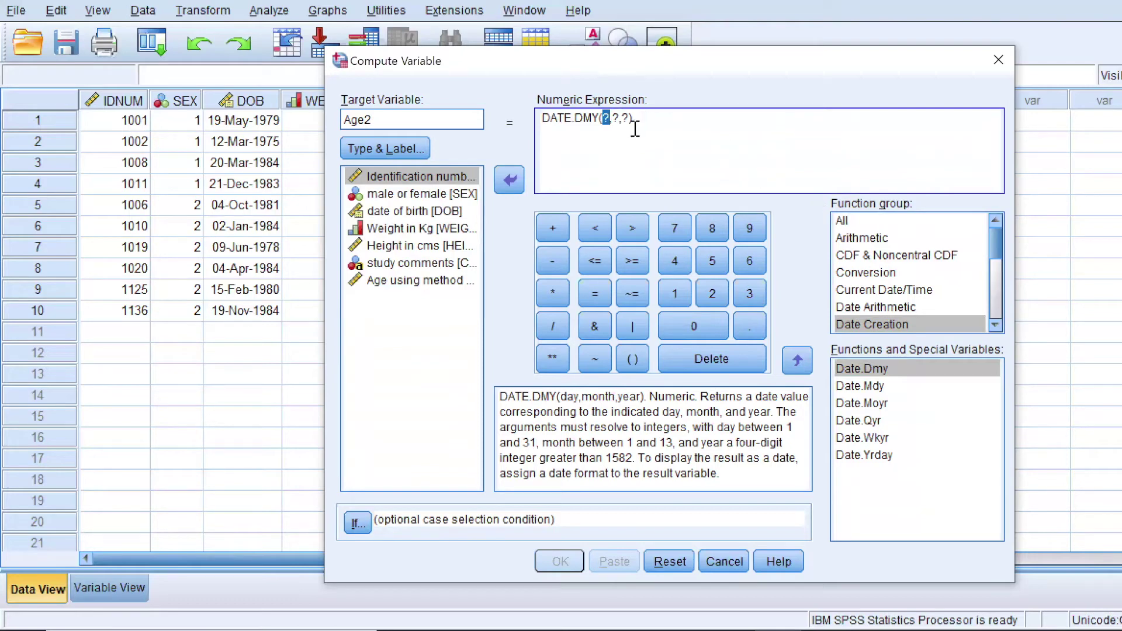
text(1)
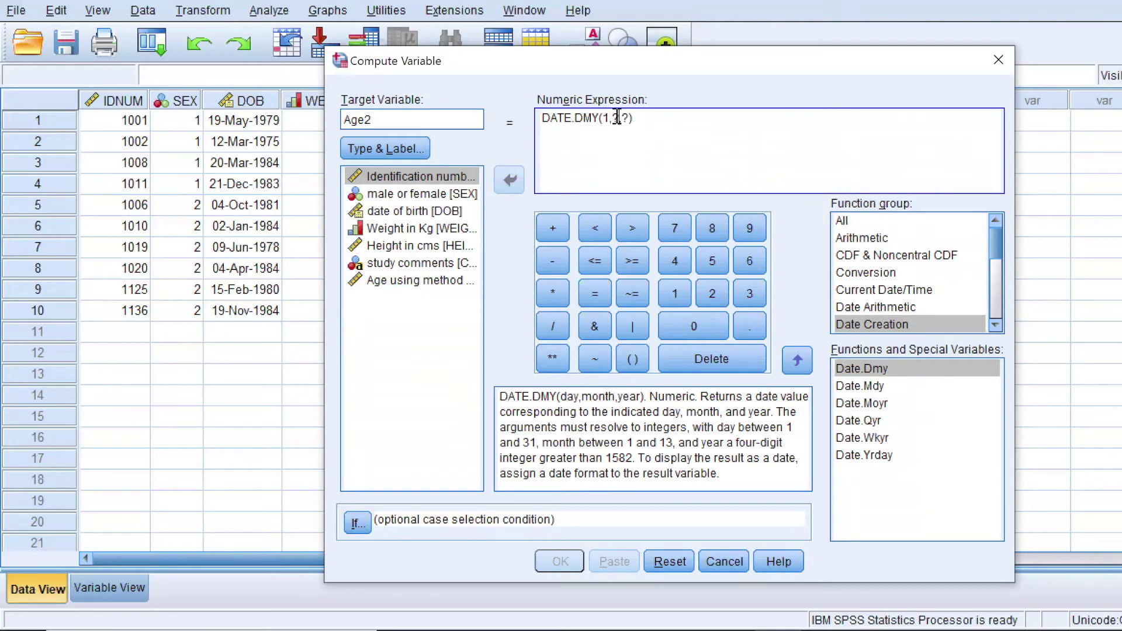
double_click(616, 118)
text(7)
double_click(625, 118)
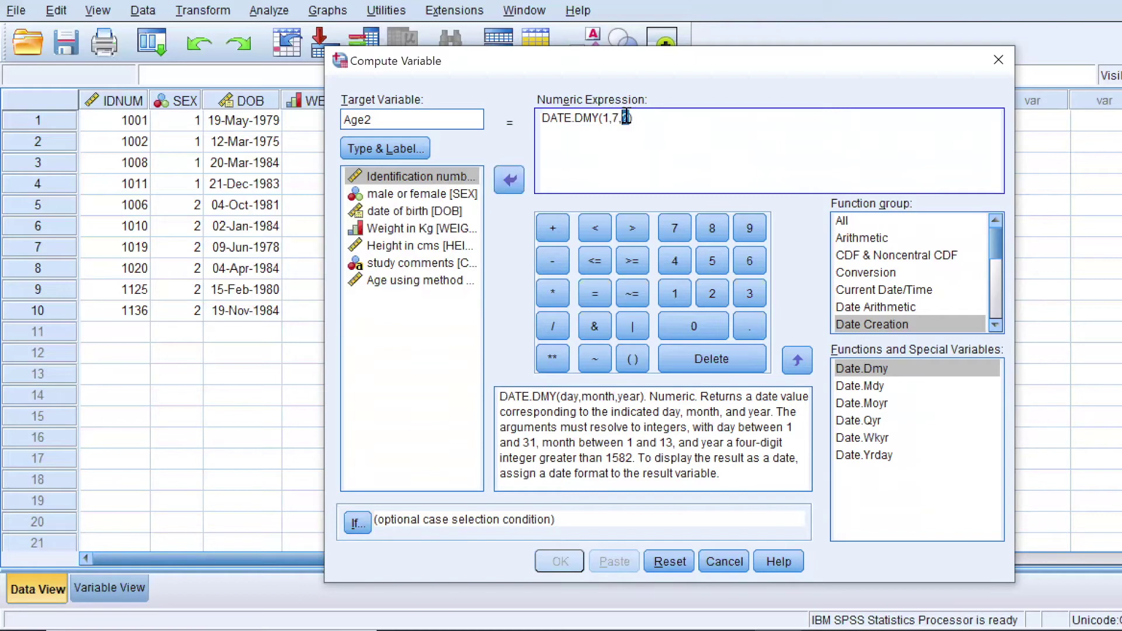
text(2011)
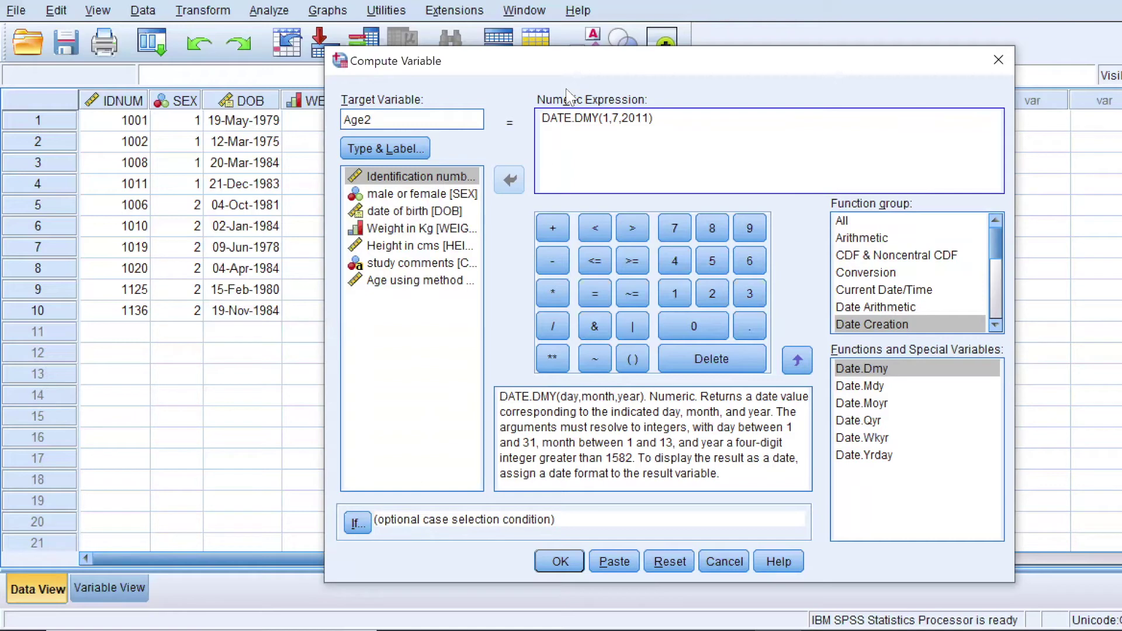
Step: Insert the Datediff function before DATE.DMY(1,7,2011) and remove its placeholders and closing bracket so the date becomes its first argument
click(542, 113)
click(903, 309)
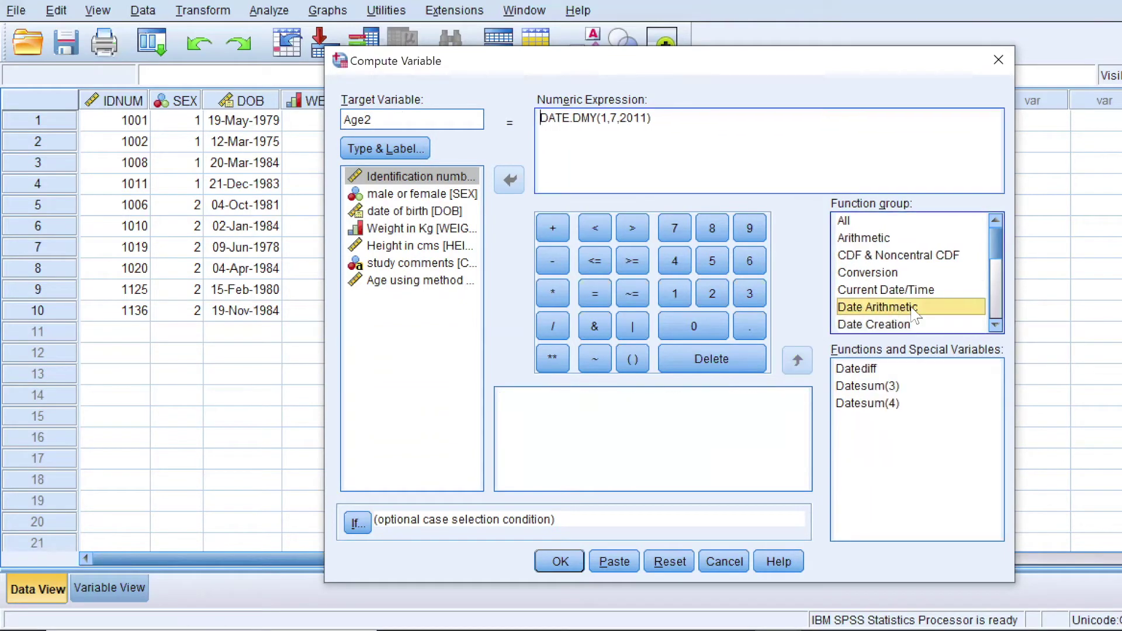
click(855, 369)
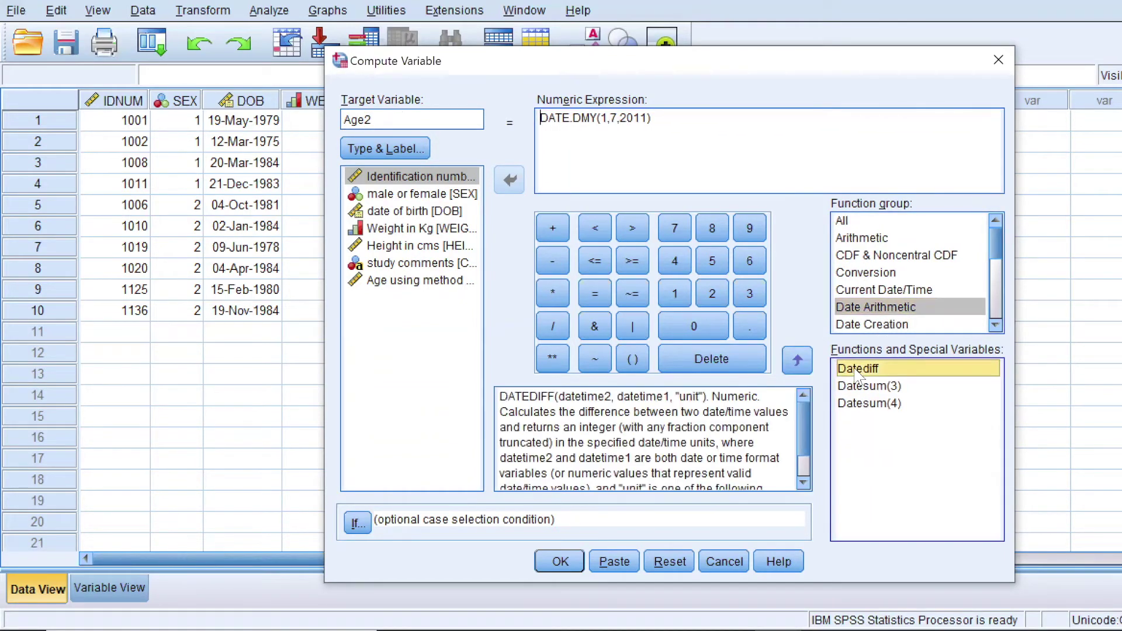
click(795, 365)
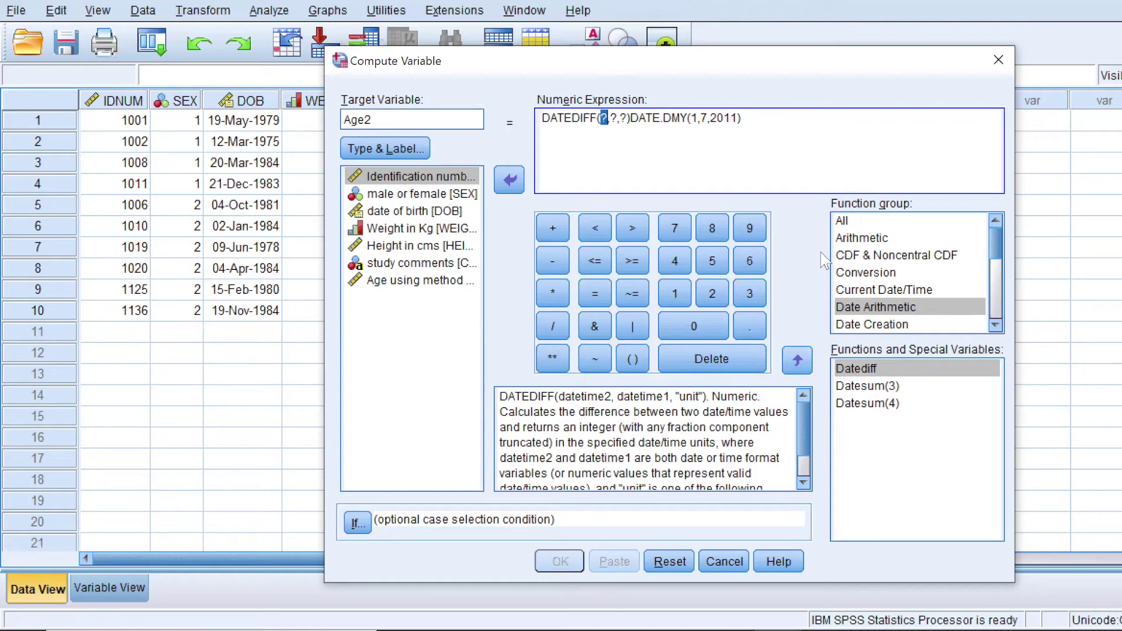
click(632, 118)
drag(631, 118, 611, 124)
key(Delete)
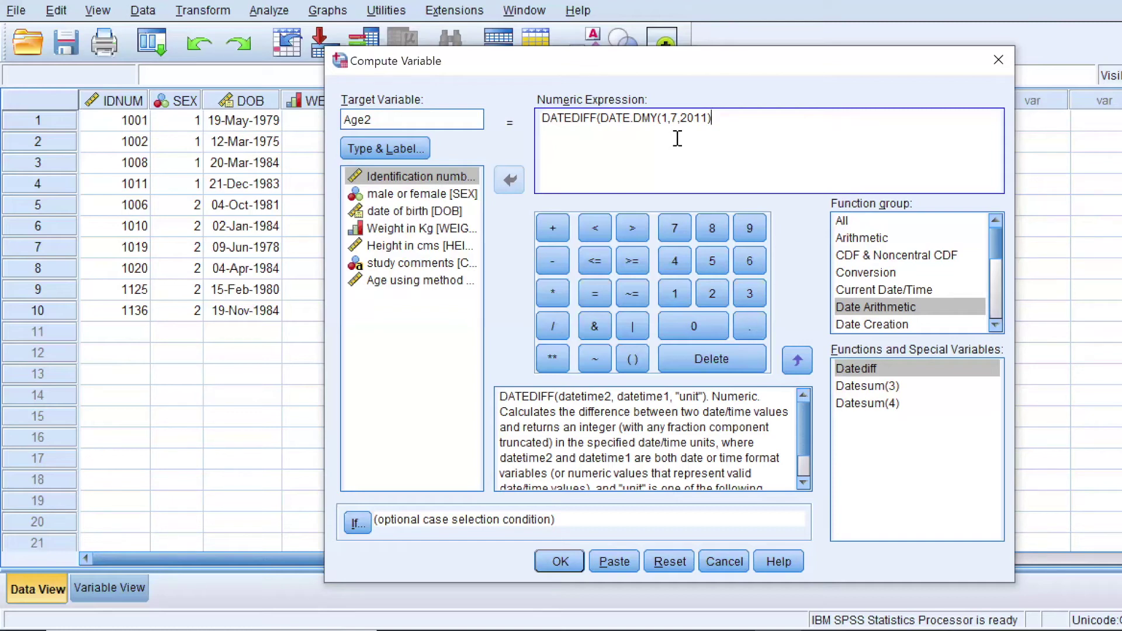
Step: Complete the expression as DATEDIFF(DATE.DMY(1,7,2011),DOB,"year") and run the Age2 computation
text(,)
click(447, 213)
click(511, 179)
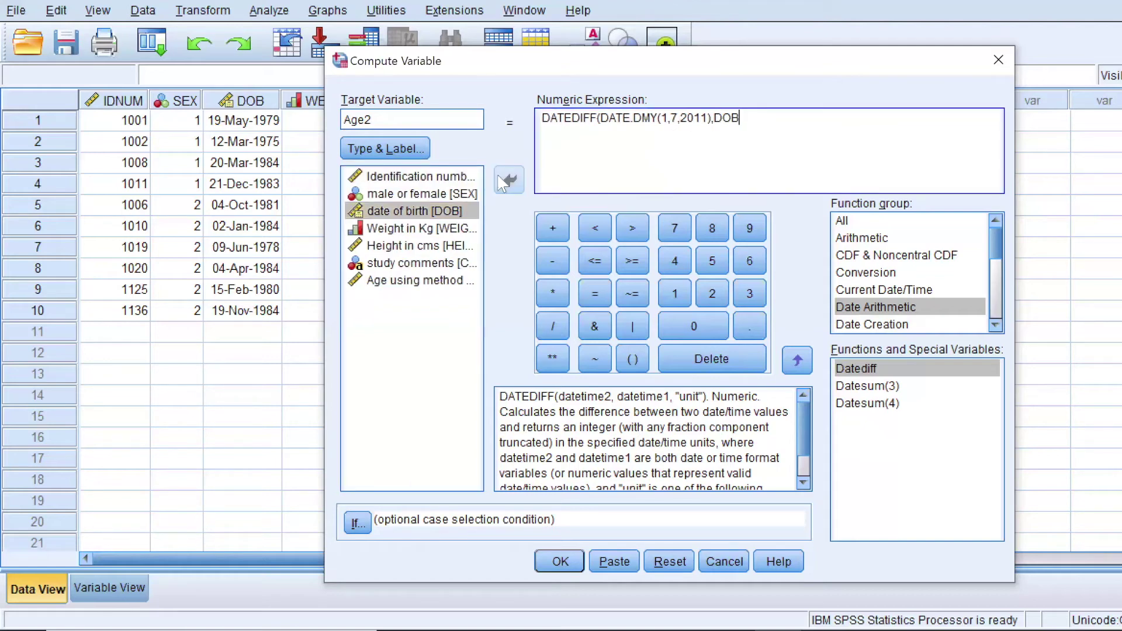
text(,)
text(")
text(year"))
click(560, 562)
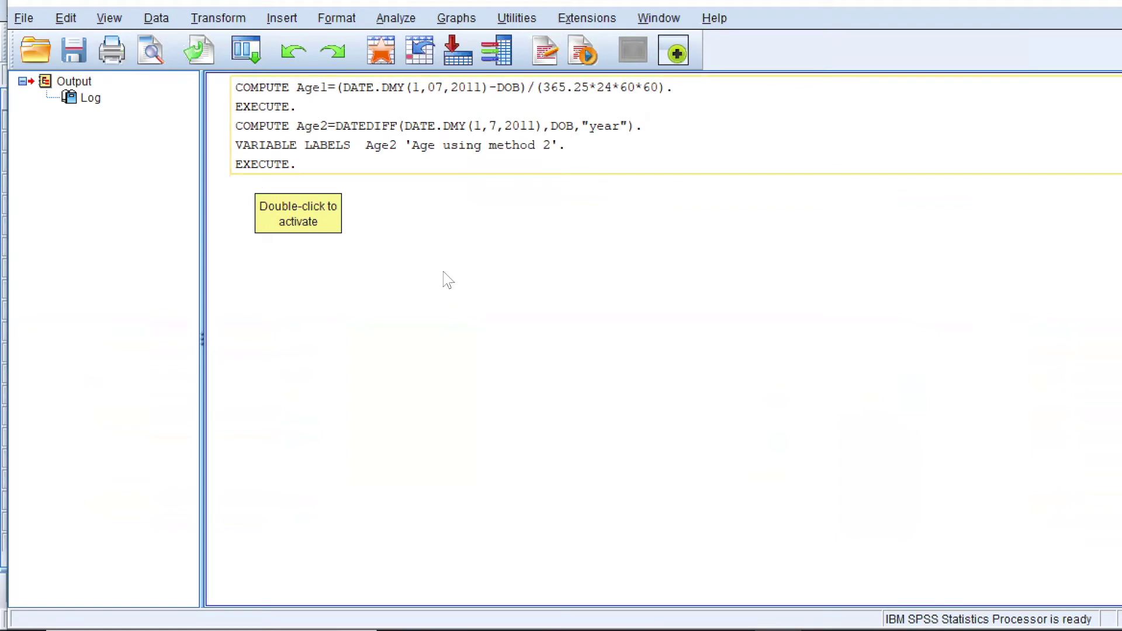
Step: Return from the output to the dataset and define a new variable DOA below Age2, labelled "Date of Assessment"
click(662, 354)
click(701, 582)
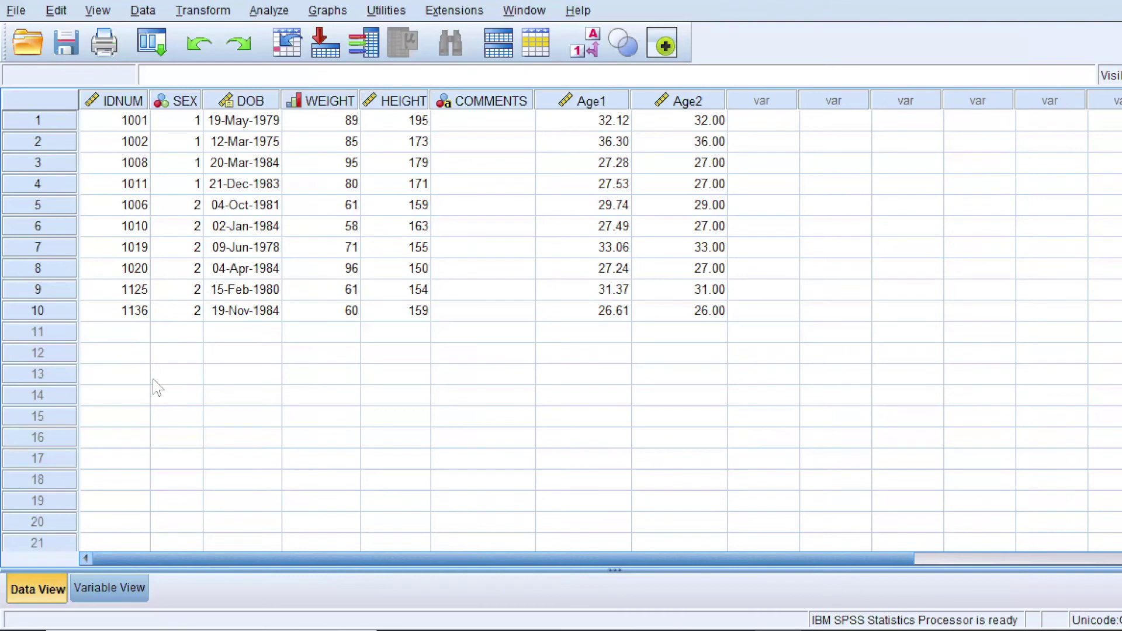
click(103, 583)
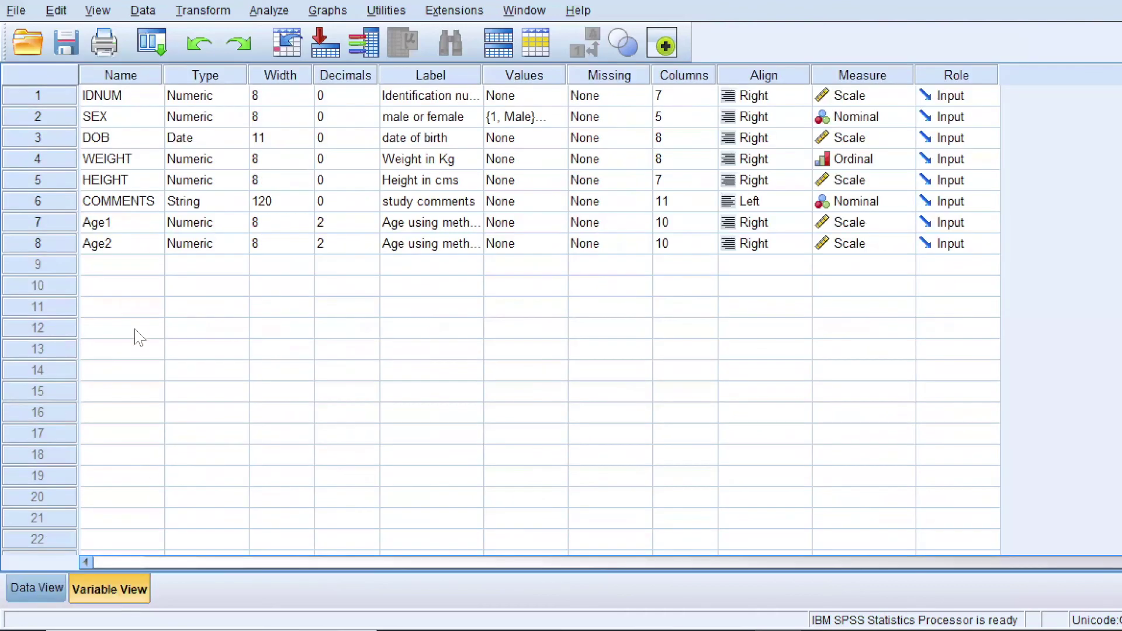
click(140, 267)
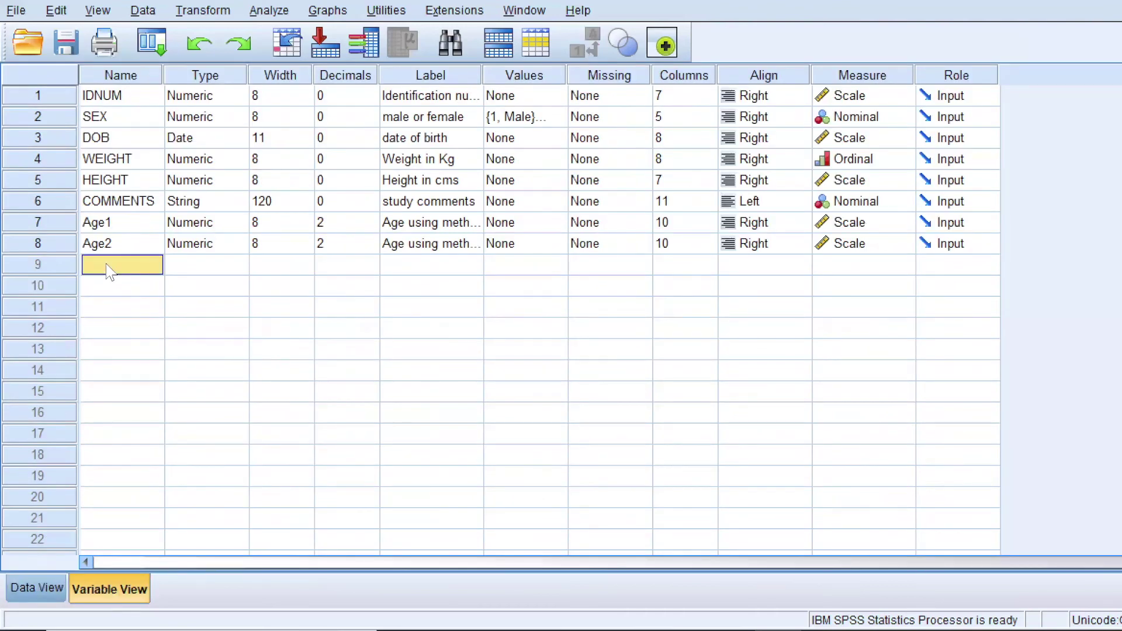
text(DOA)
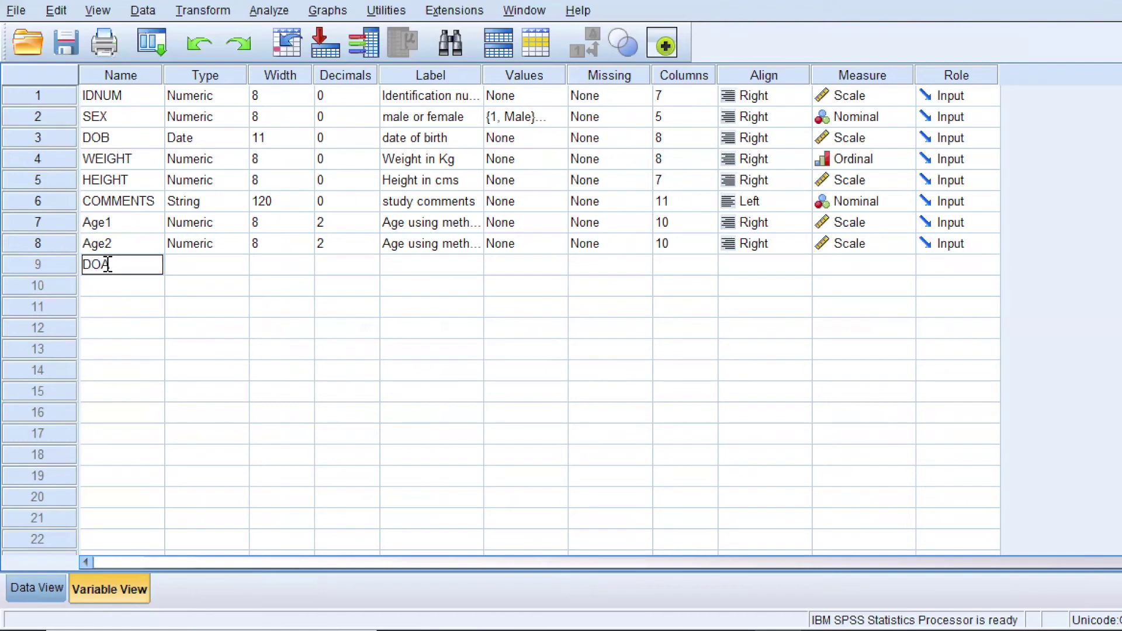
key(Tab)
key(Tab)
key(Tab)
key(Tab)
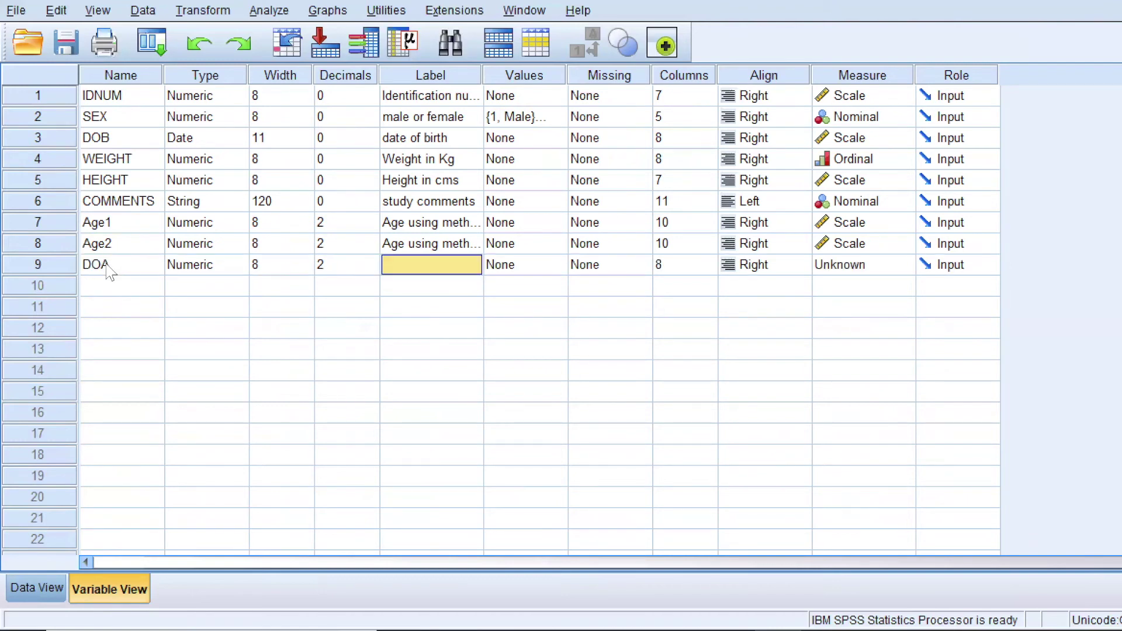
text(Date of A)
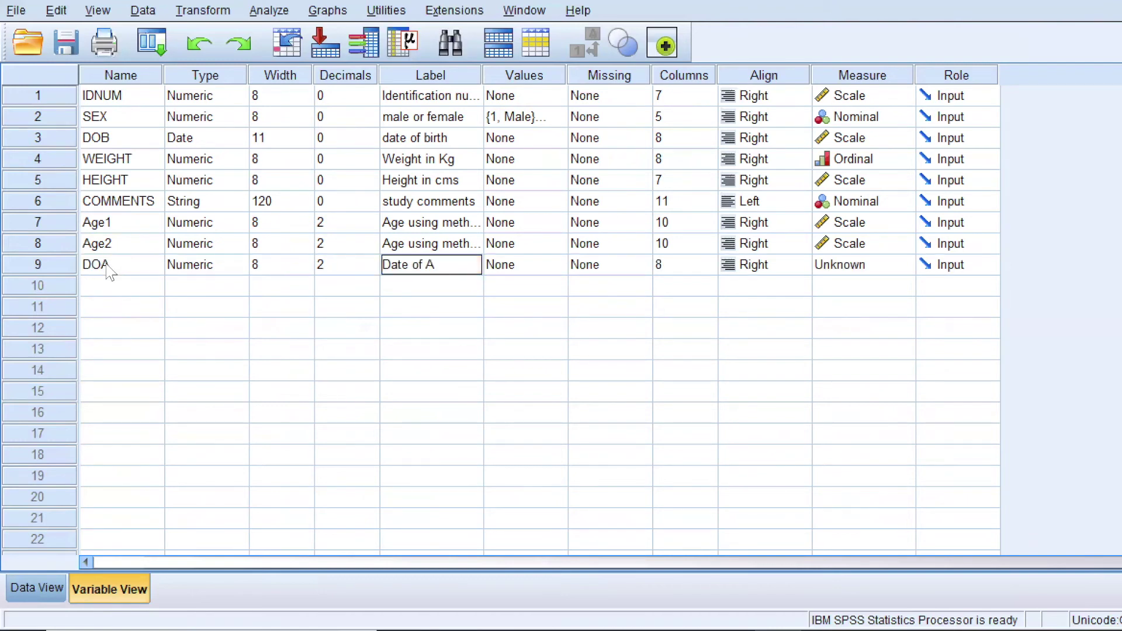
text(ssessment)
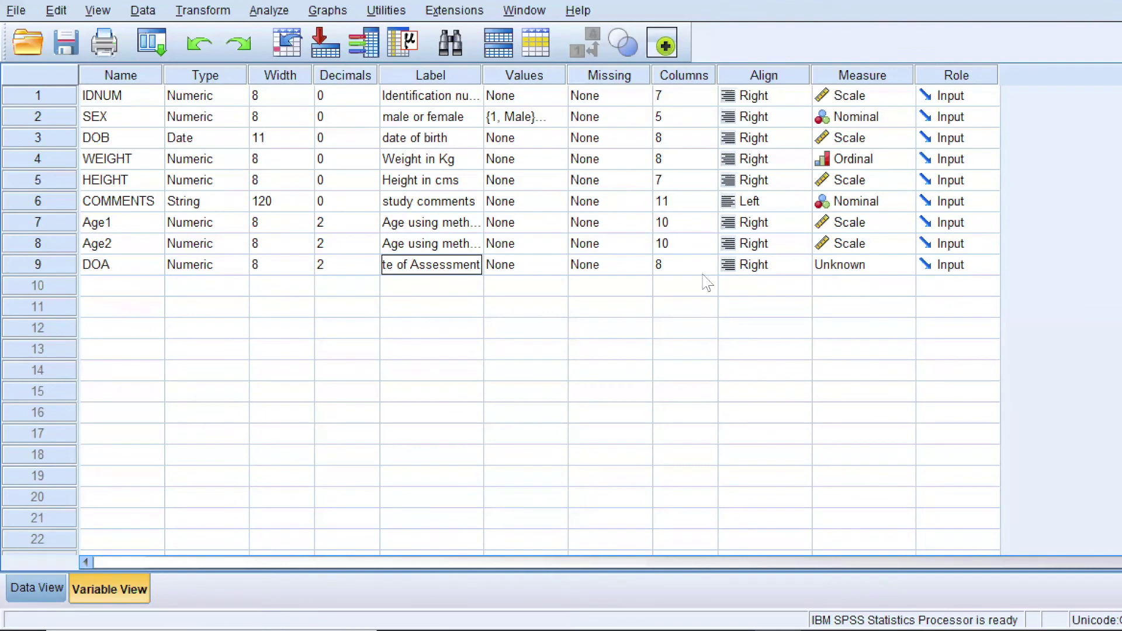
Step: Set the DOA variable's type to Date in dd-mmm-yyyy format and its measurement level to Scale
click(245, 264)
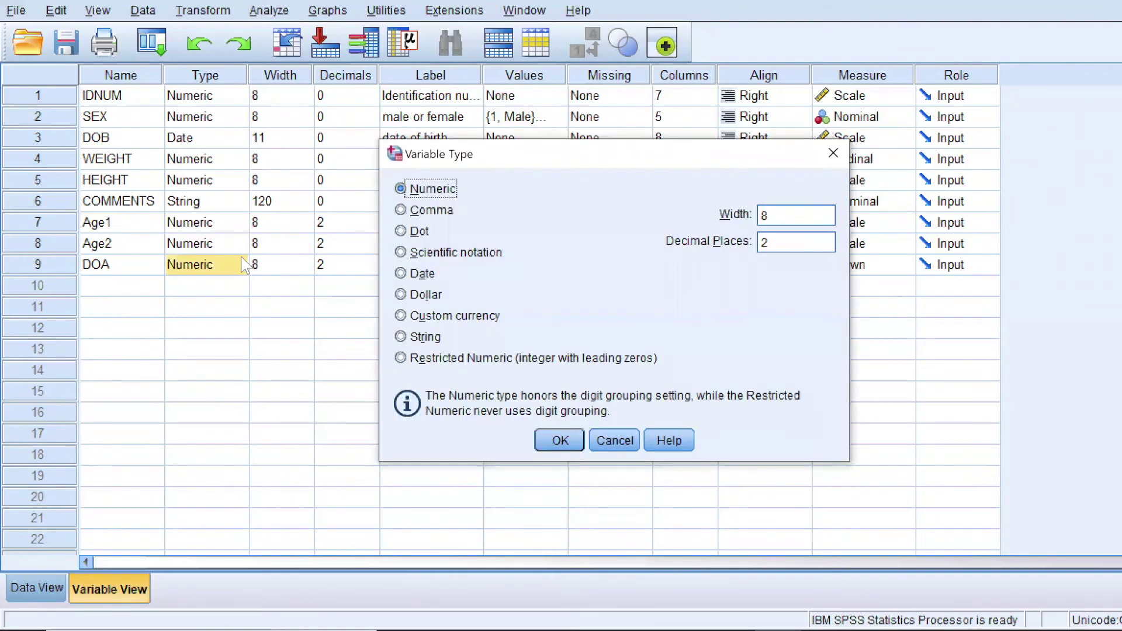
click(402, 274)
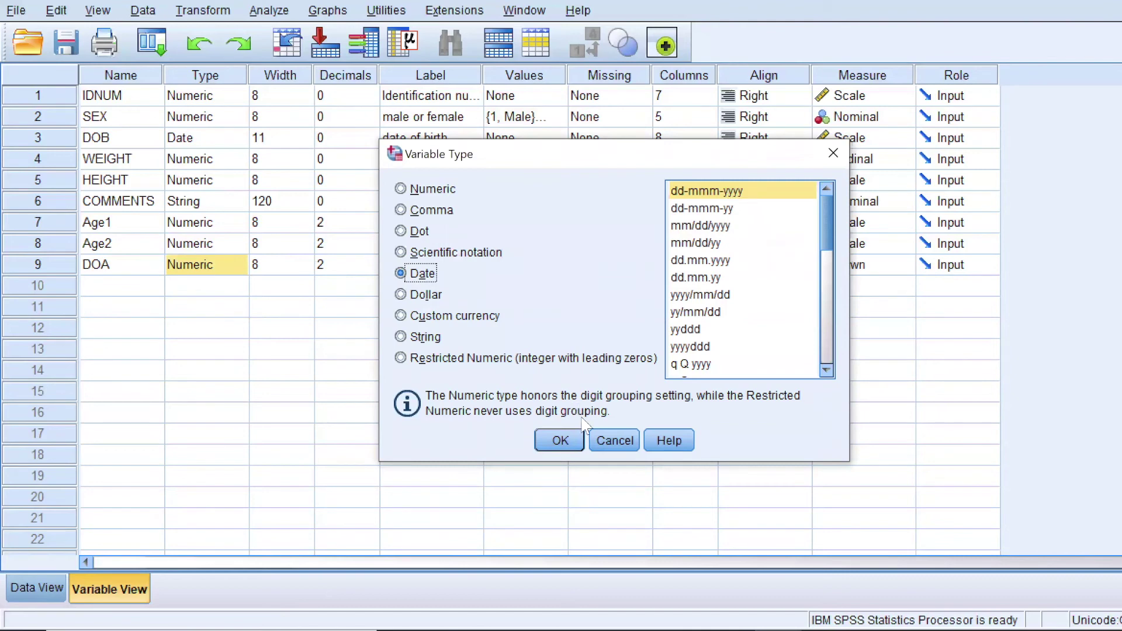
click(559, 441)
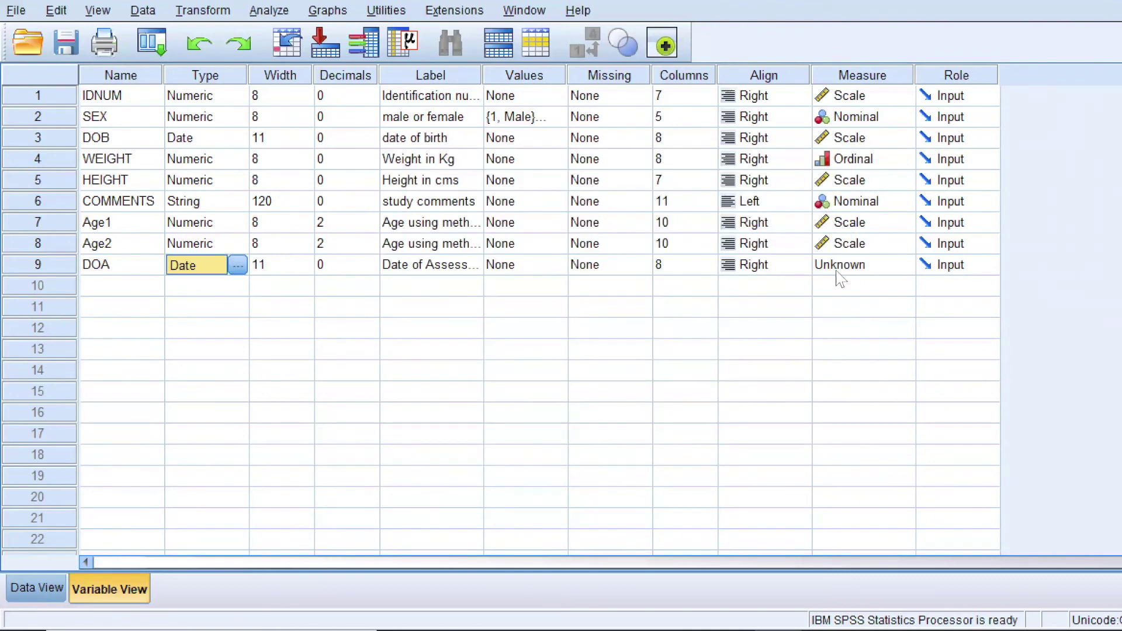
click(837, 270)
click(837, 284)
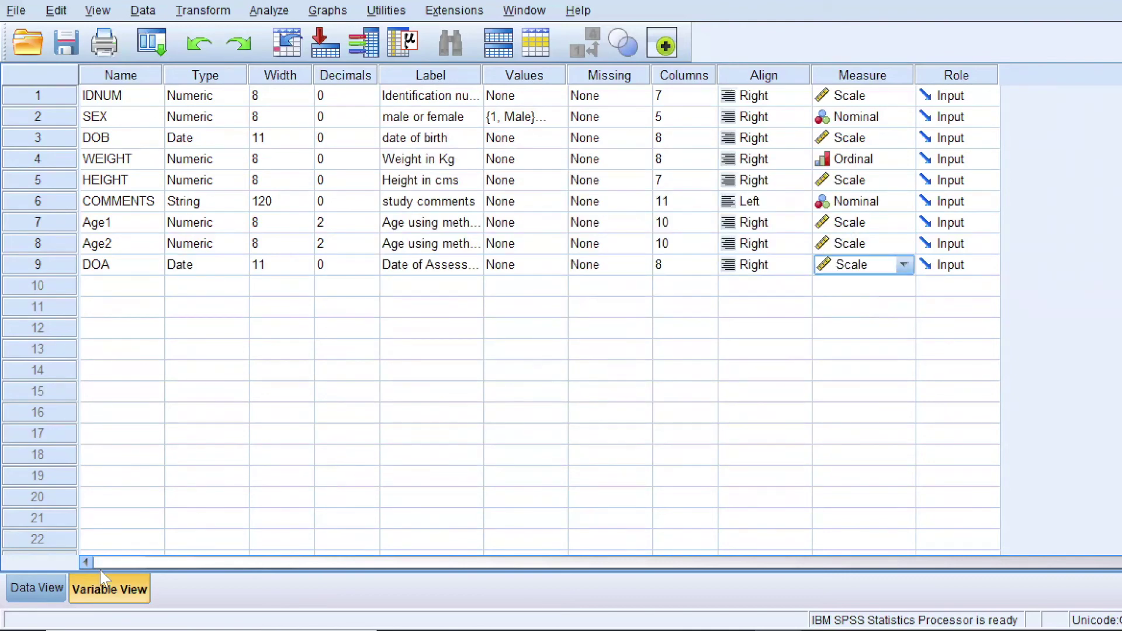
Step: Enter 01-Jul-2011 as the DOA value of the first case in the data
click(32, 584)
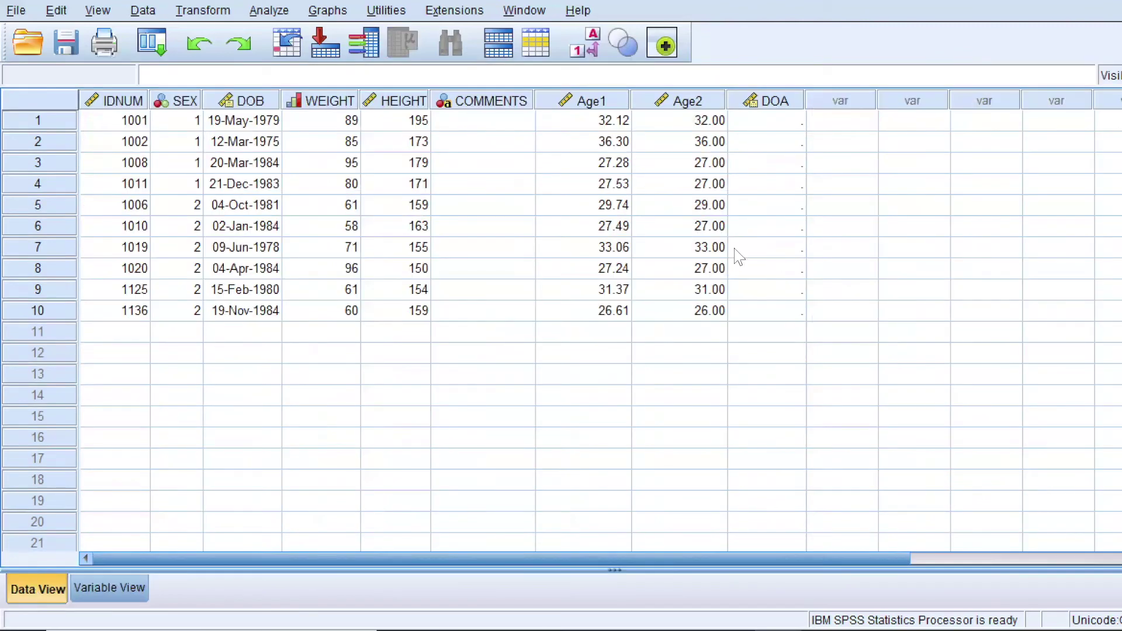
click(775, 125)
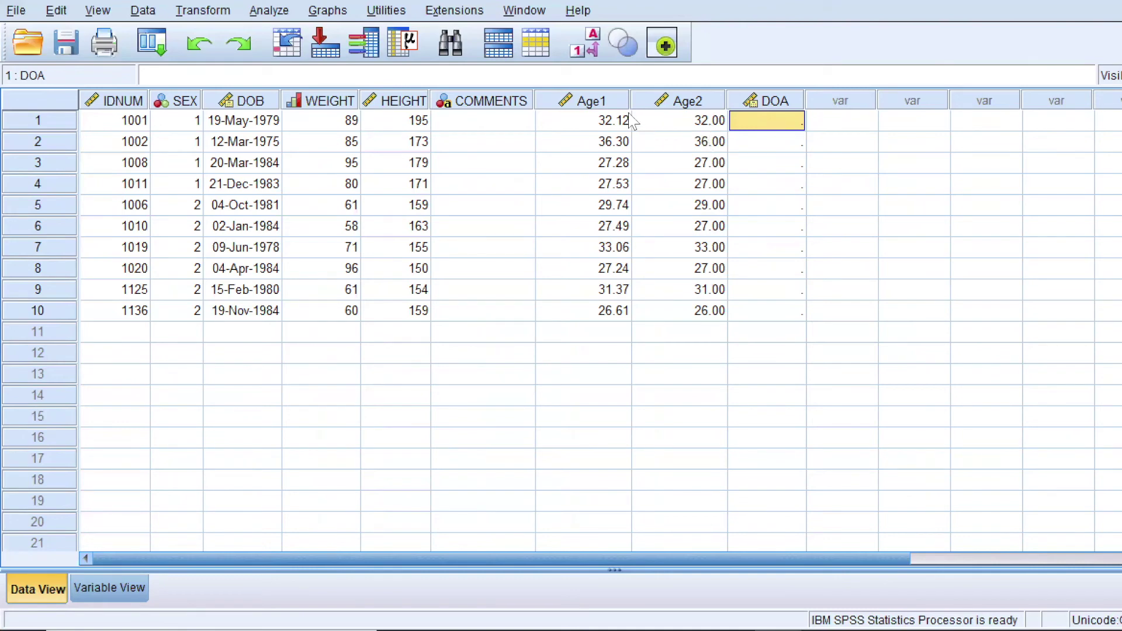
text(01)
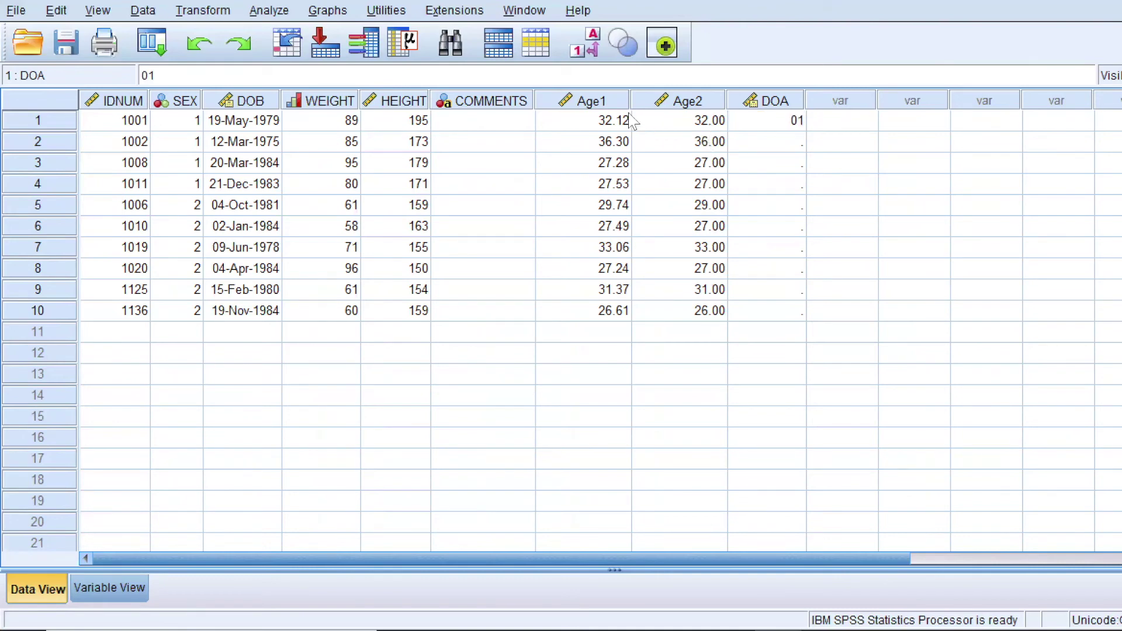
text(-Jul-2002011)
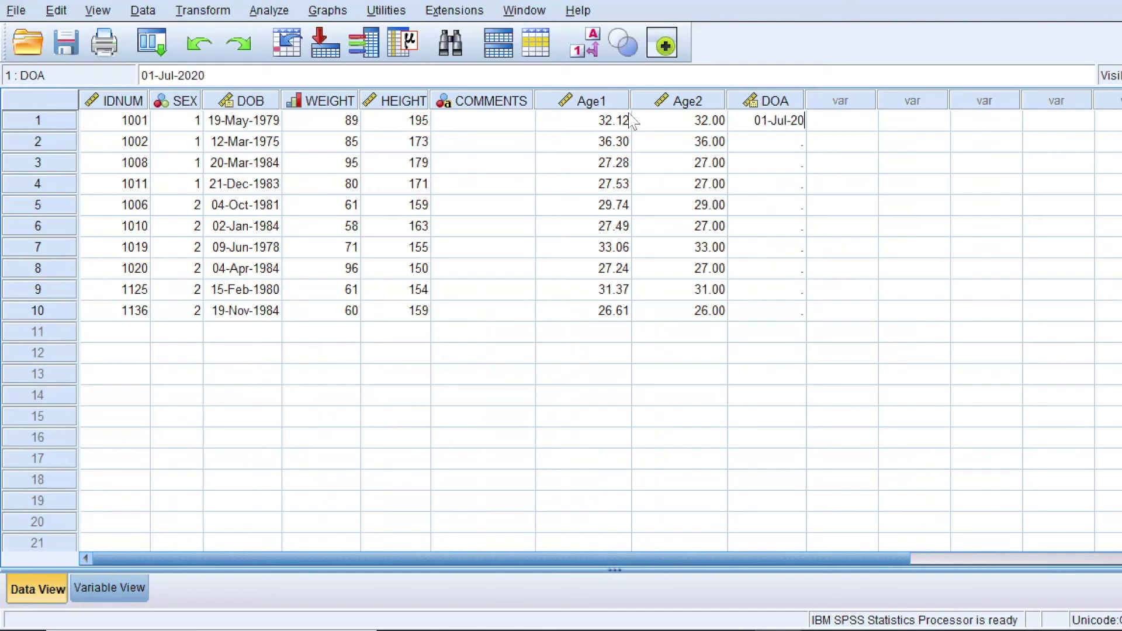
key(Return)
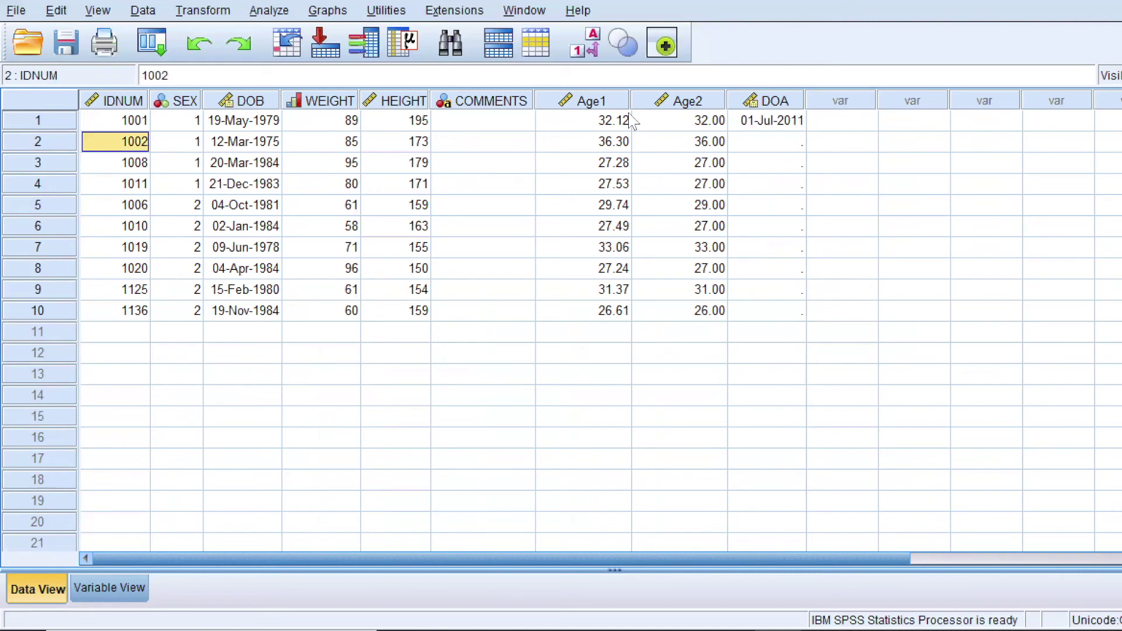
Step: Copy the first case's DOA date and paste it into the DOA cells of cases 2 to 10
click(779, 127)
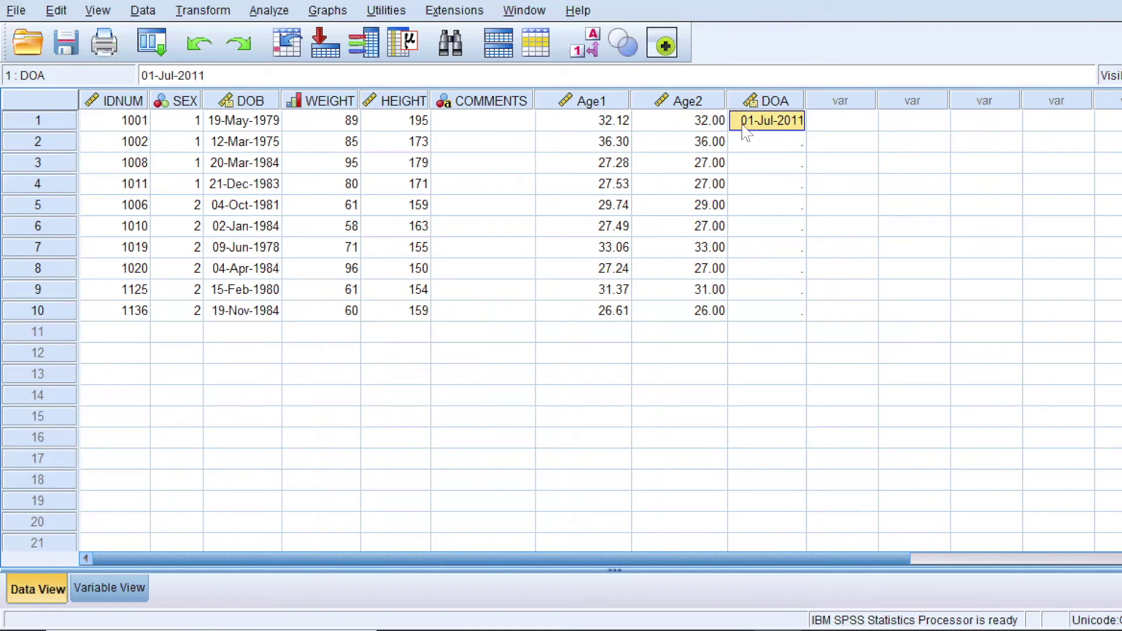
drag(786, 146, 779, 321)
click(786, 120)
click(778, 141)
click(777, 123)
right_click(779, 124)
click(783, 153)
drag(781, 146, 788, 313)
right_click(789, 314)
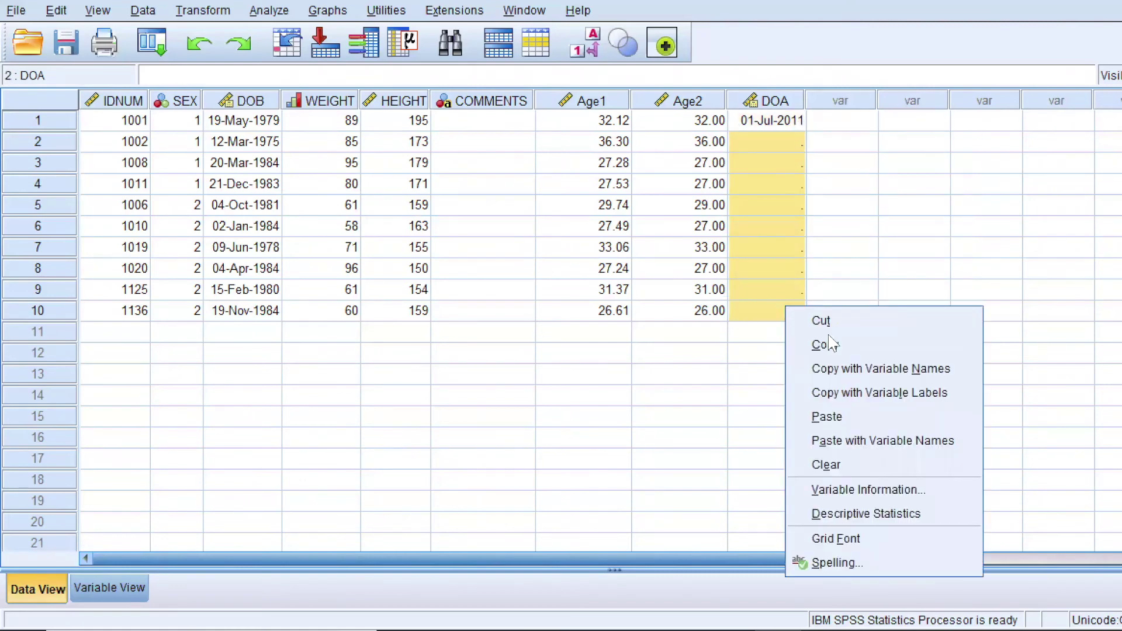
click(841, 418)
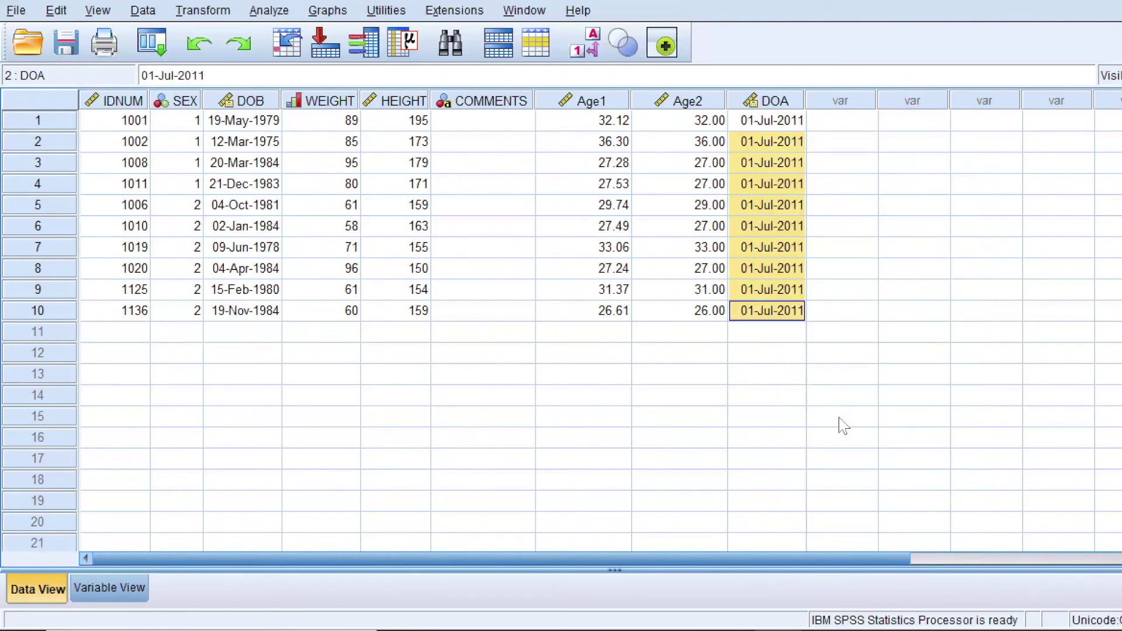
Step: Start the Date and Time Wizard and choose to calculate the number of time units between two dates
click(750, 338)
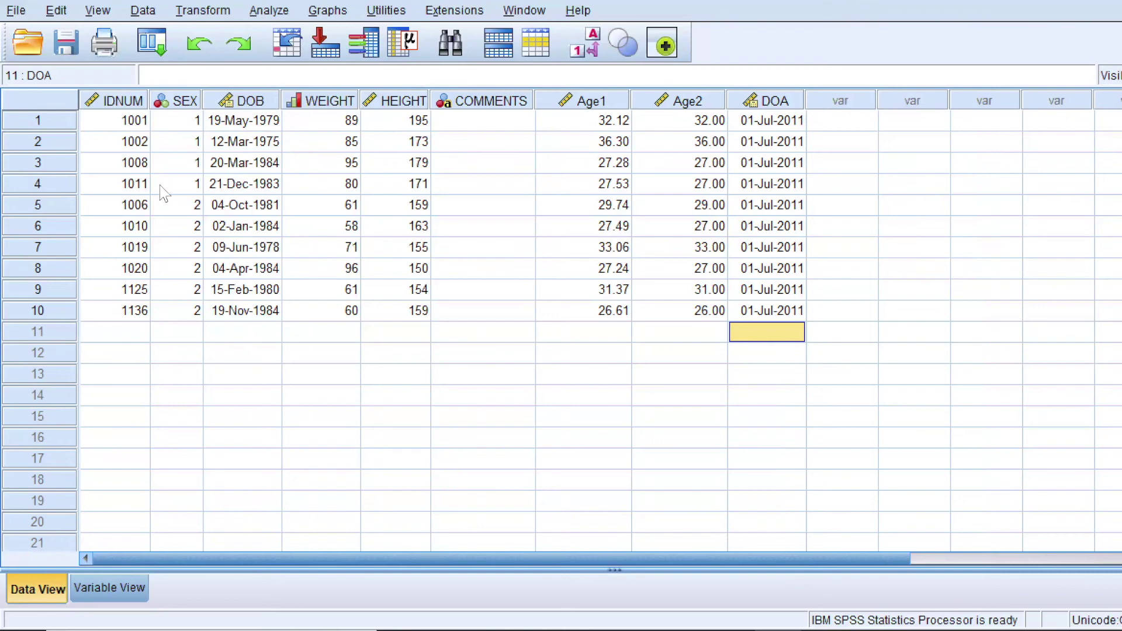
click(188, 14)
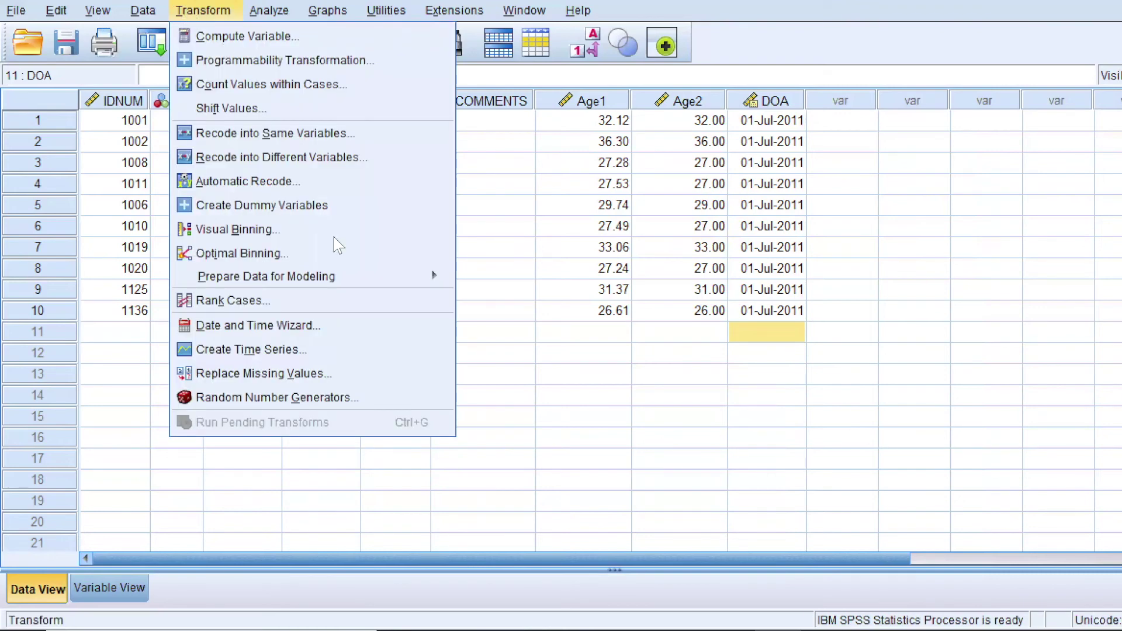
click(320, 329)
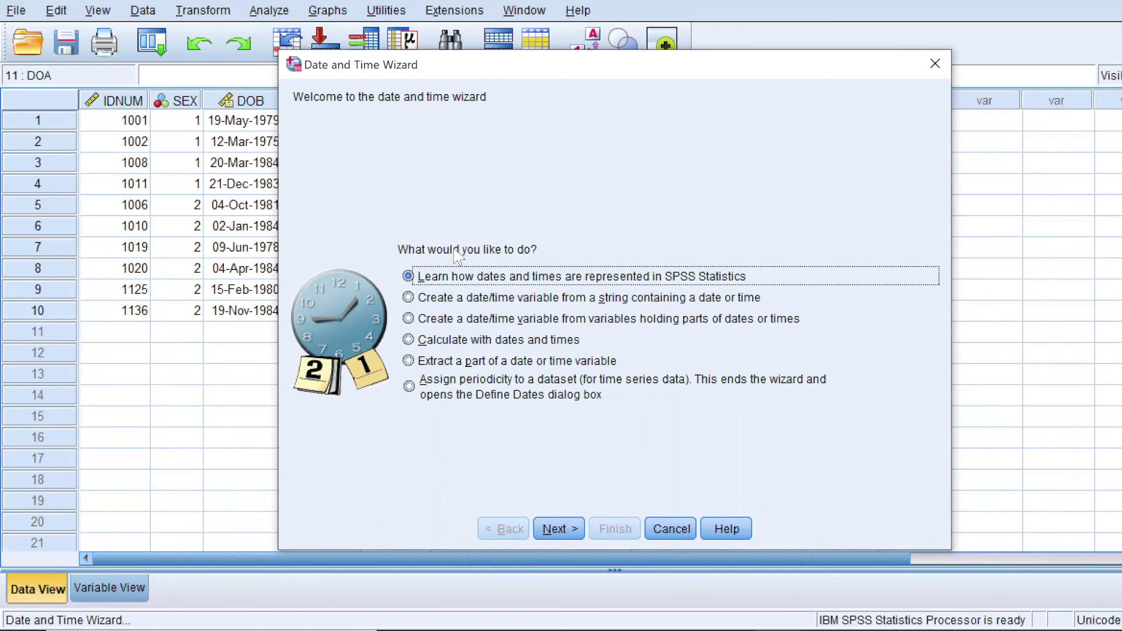
click(426, 345)
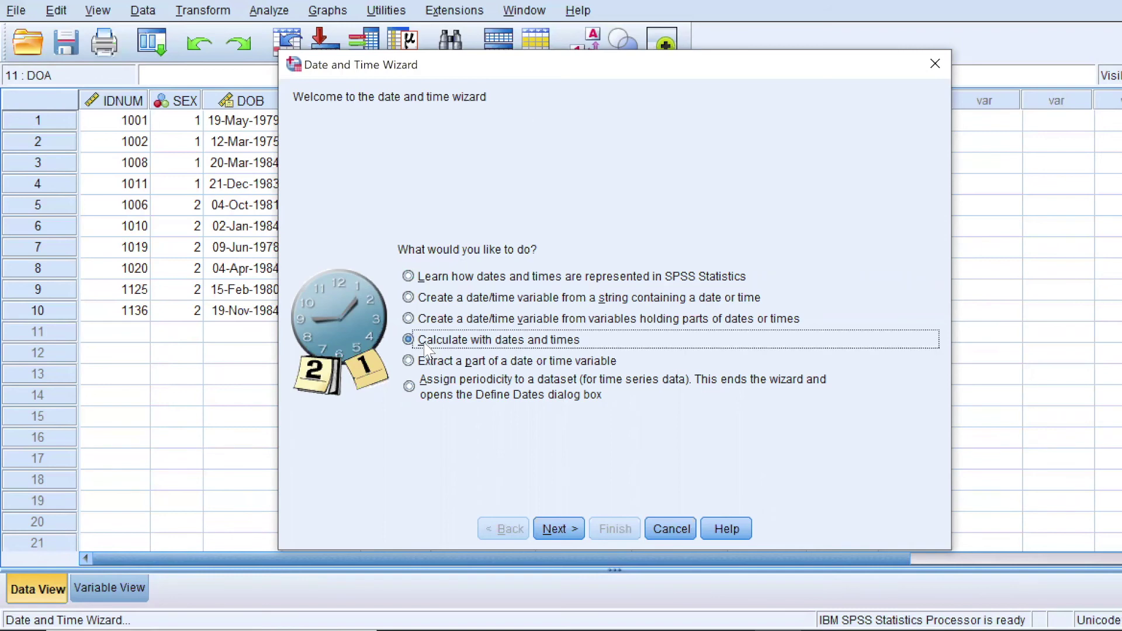
click(554, 530)
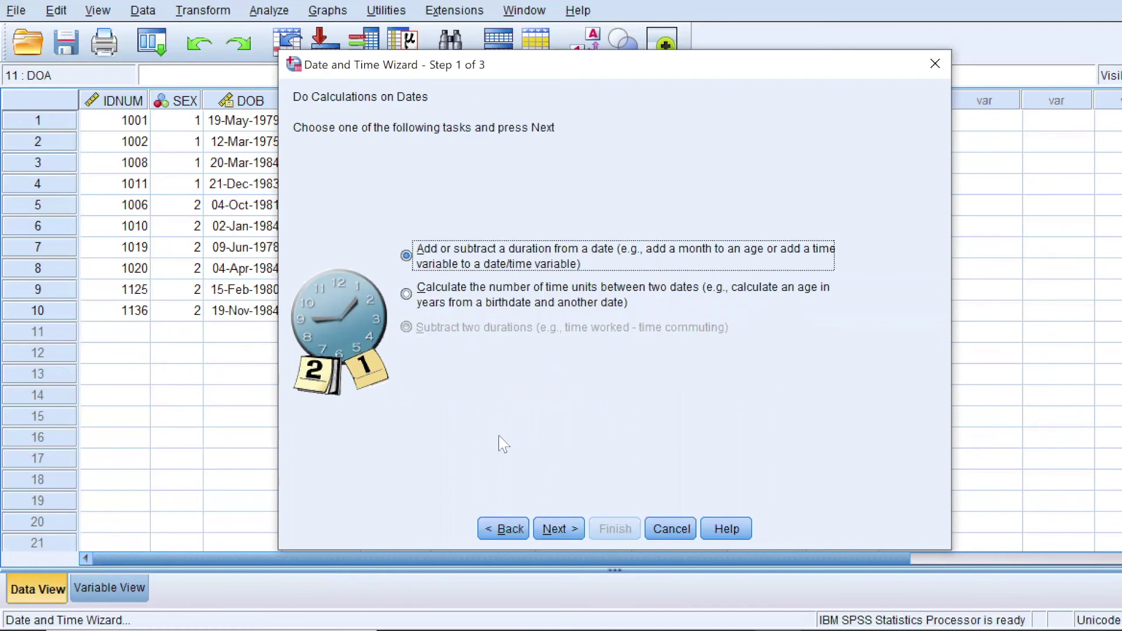
click(465, 301)
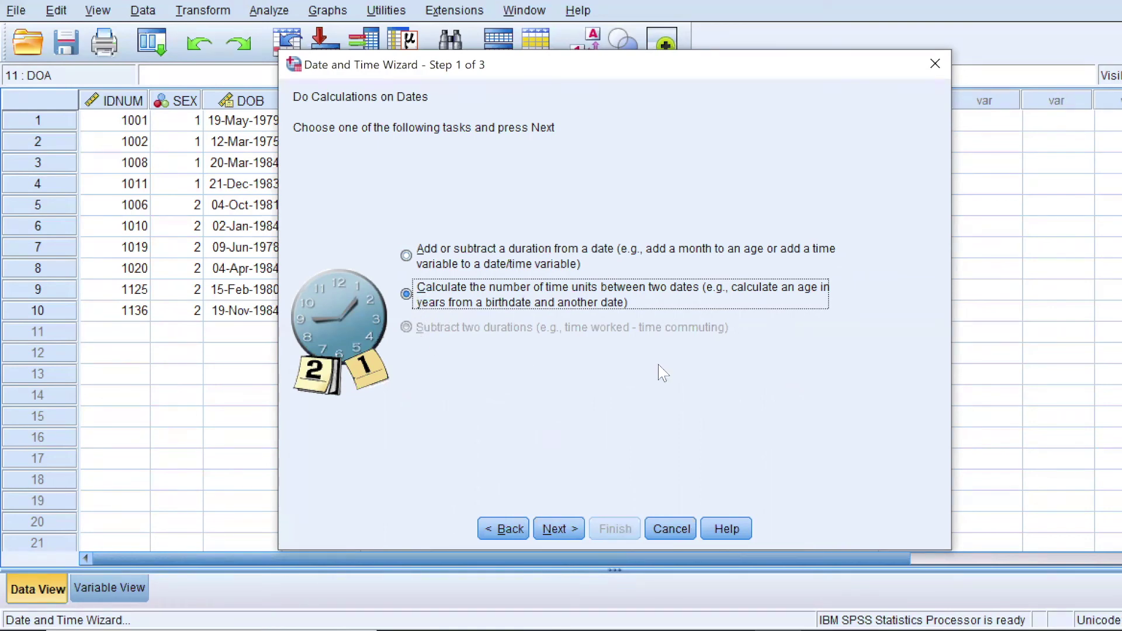
click(556, 530)
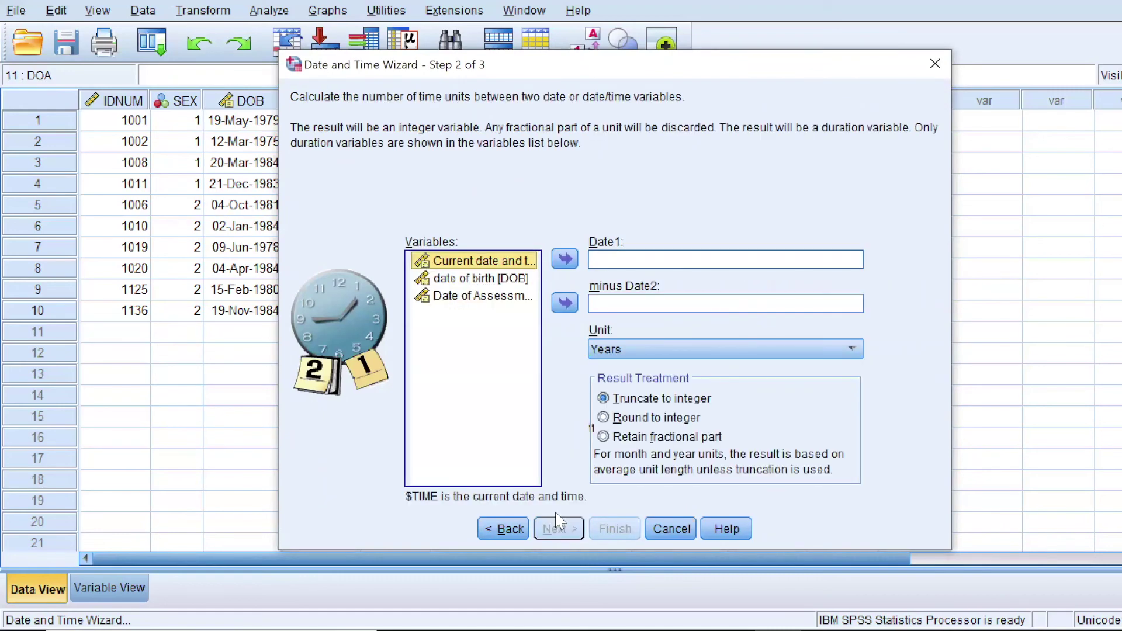
Step: Set the calculation to Date of Assessment minus date of birth in years, retaining the fractional part
click(482, 296)
click(563, 259)
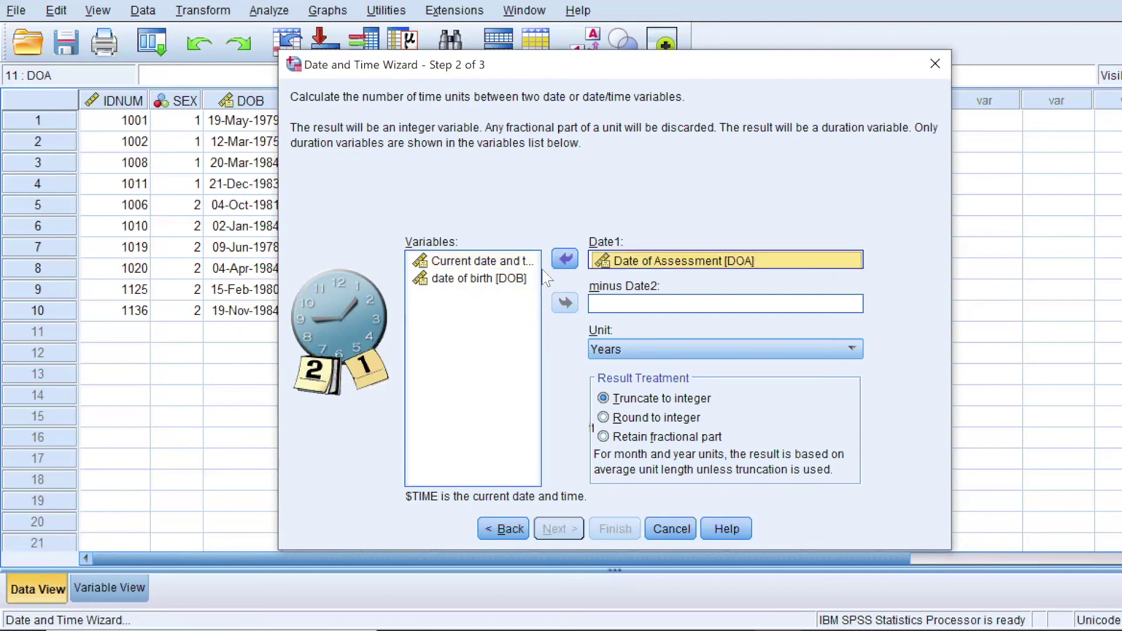
click(524, 280)
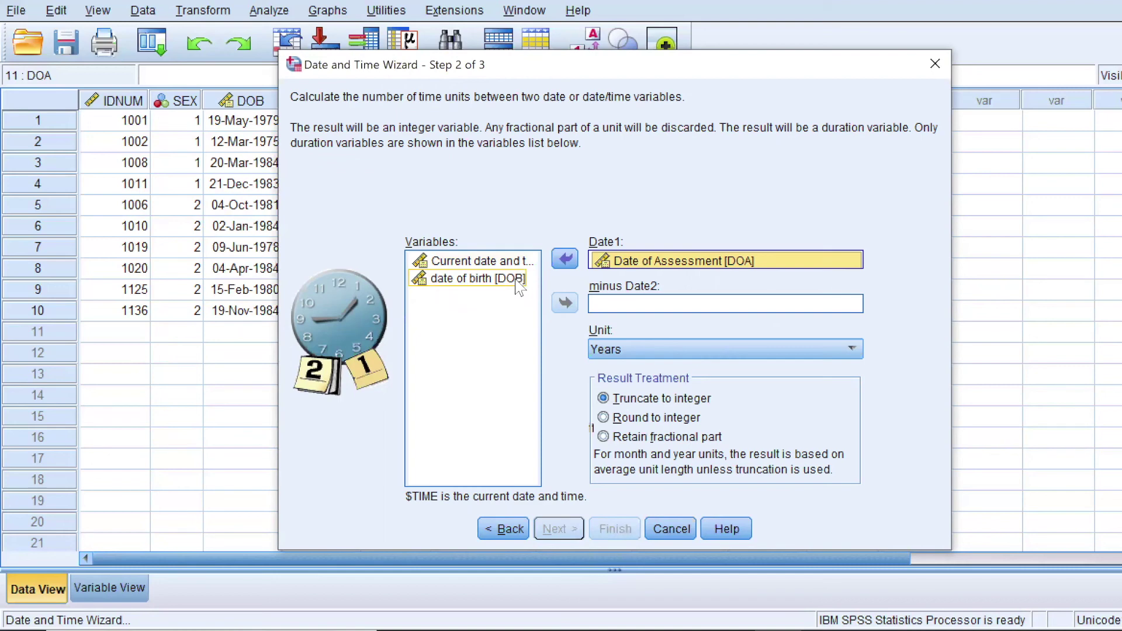
click(506, 282)
click(564, 304)
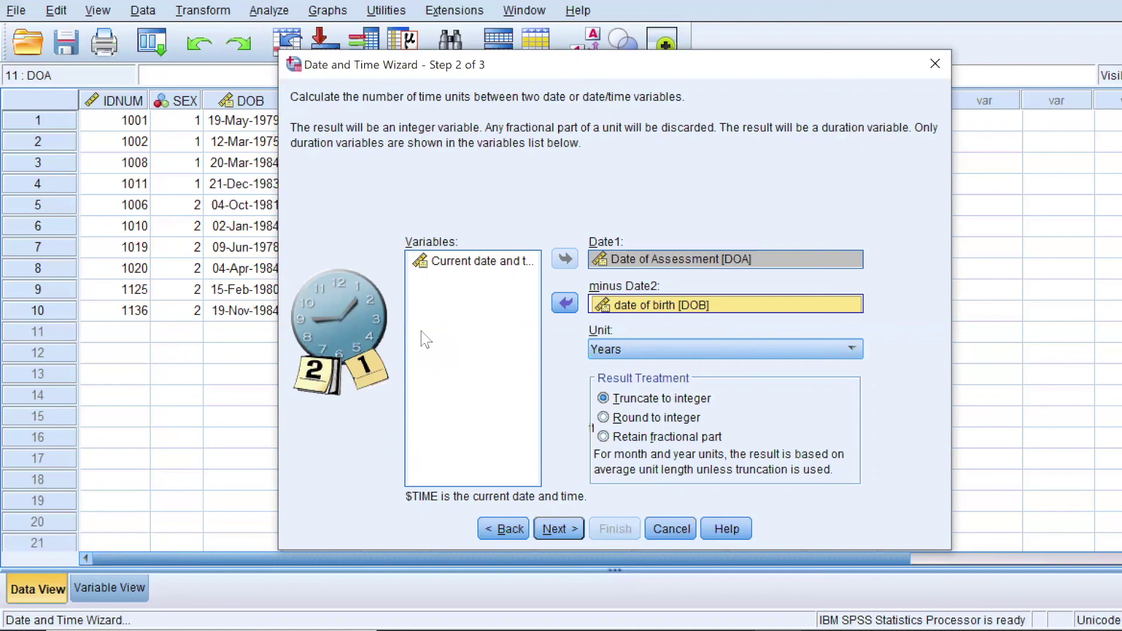
click(640, 442)
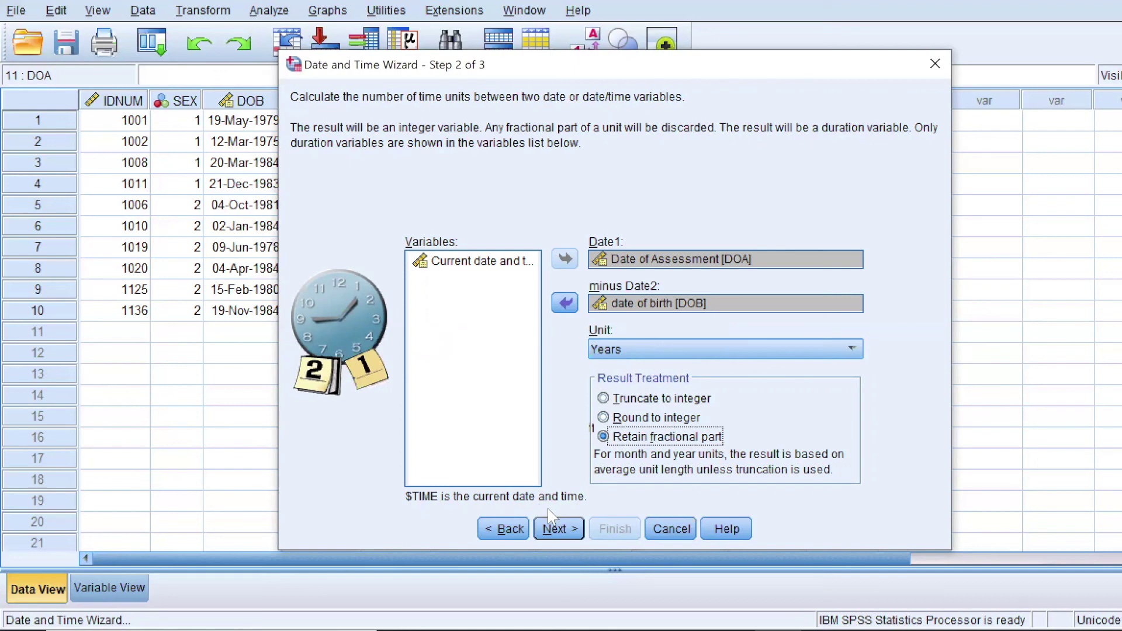
click(559, 528)
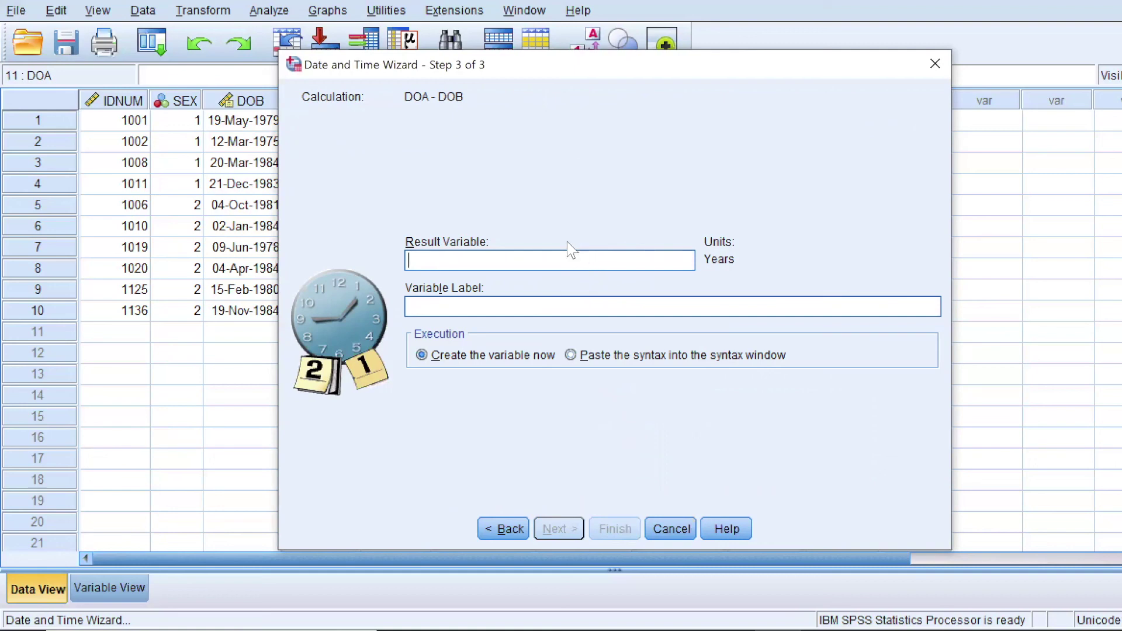
Step: Name the result variable Age3, label it "Age using method 3" and create it
text(Age)
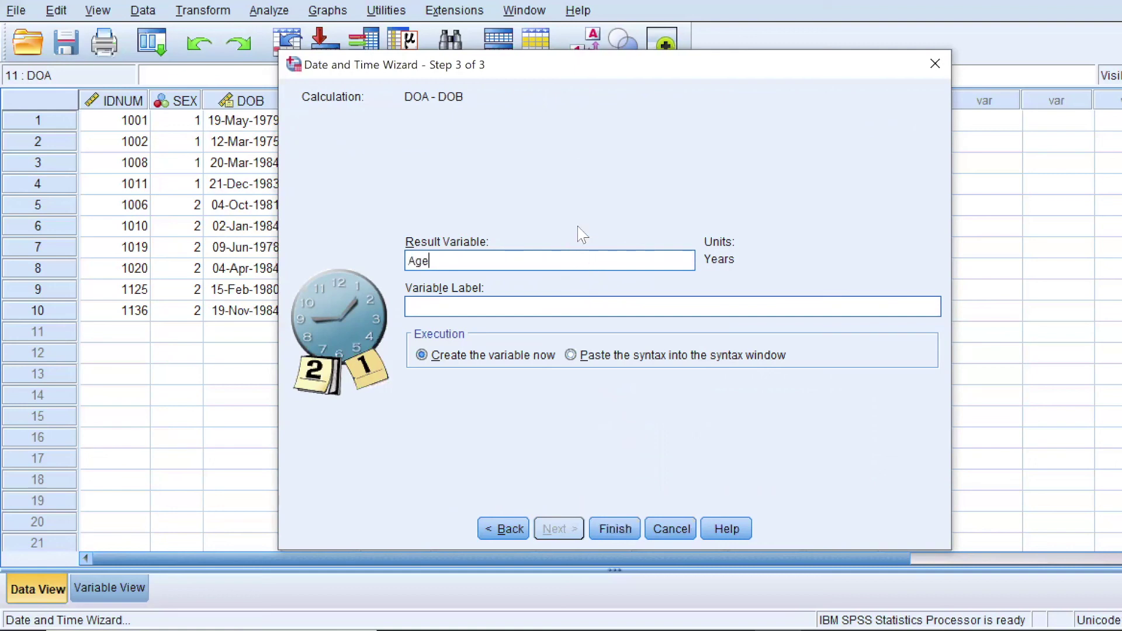
text(3)
click(518, 307)
text(Age using method 3)
click(606, 529)
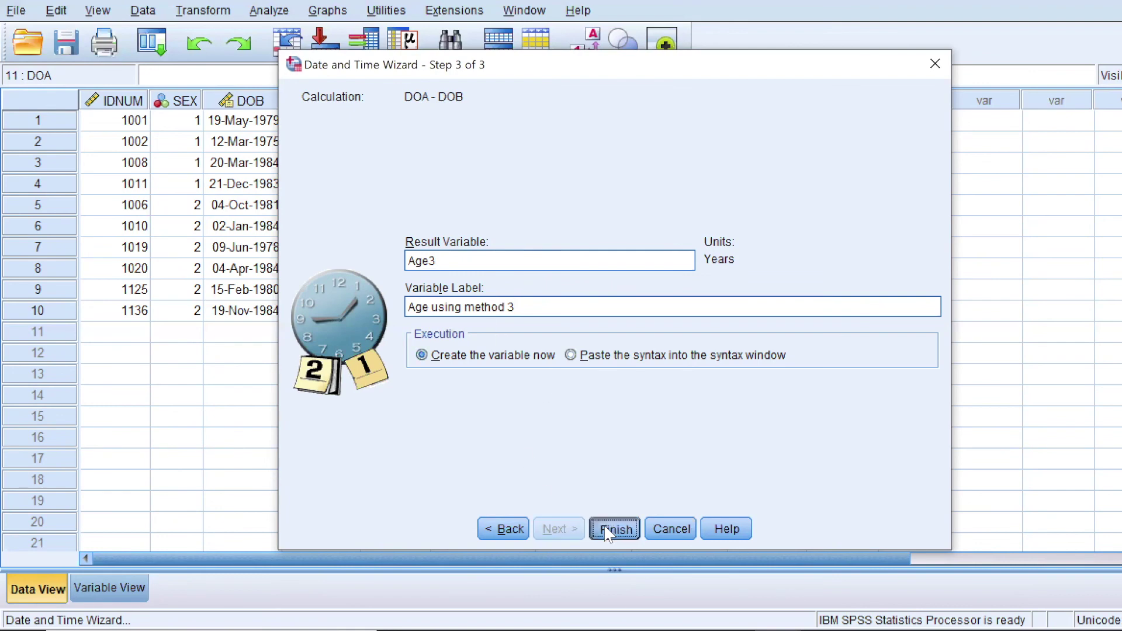